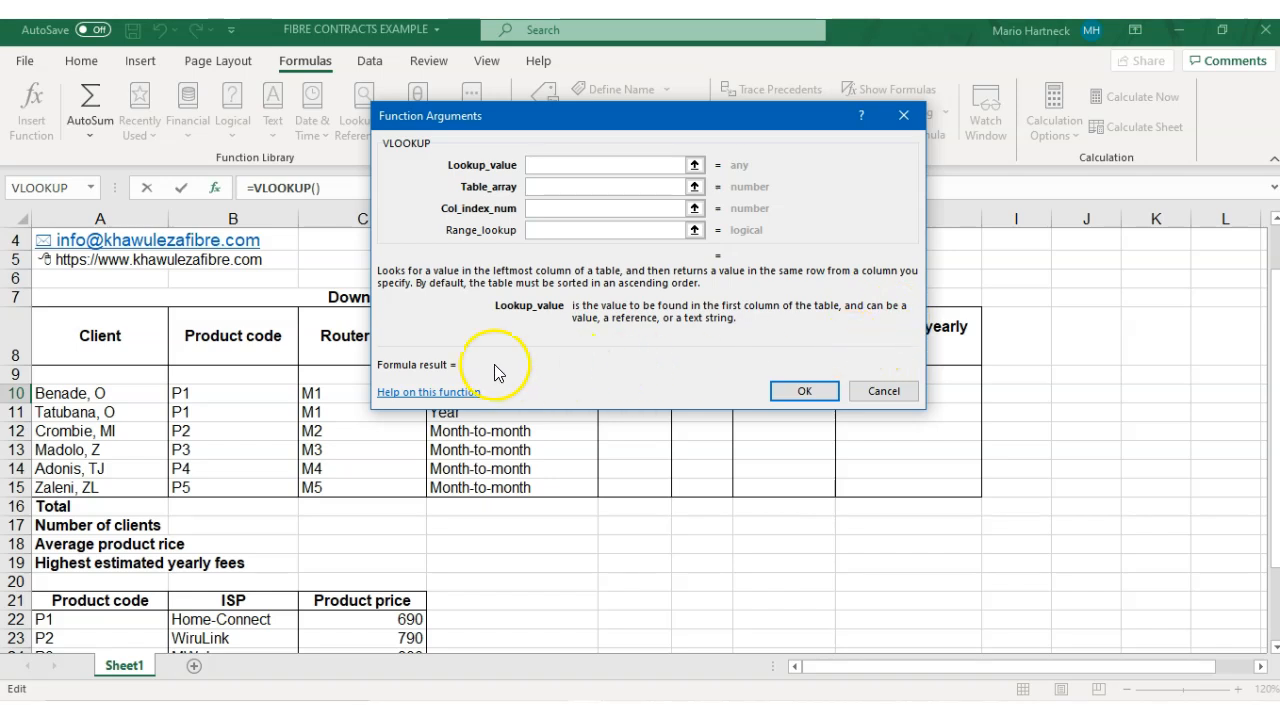
left_click_drag(596, 112, 517, 153)
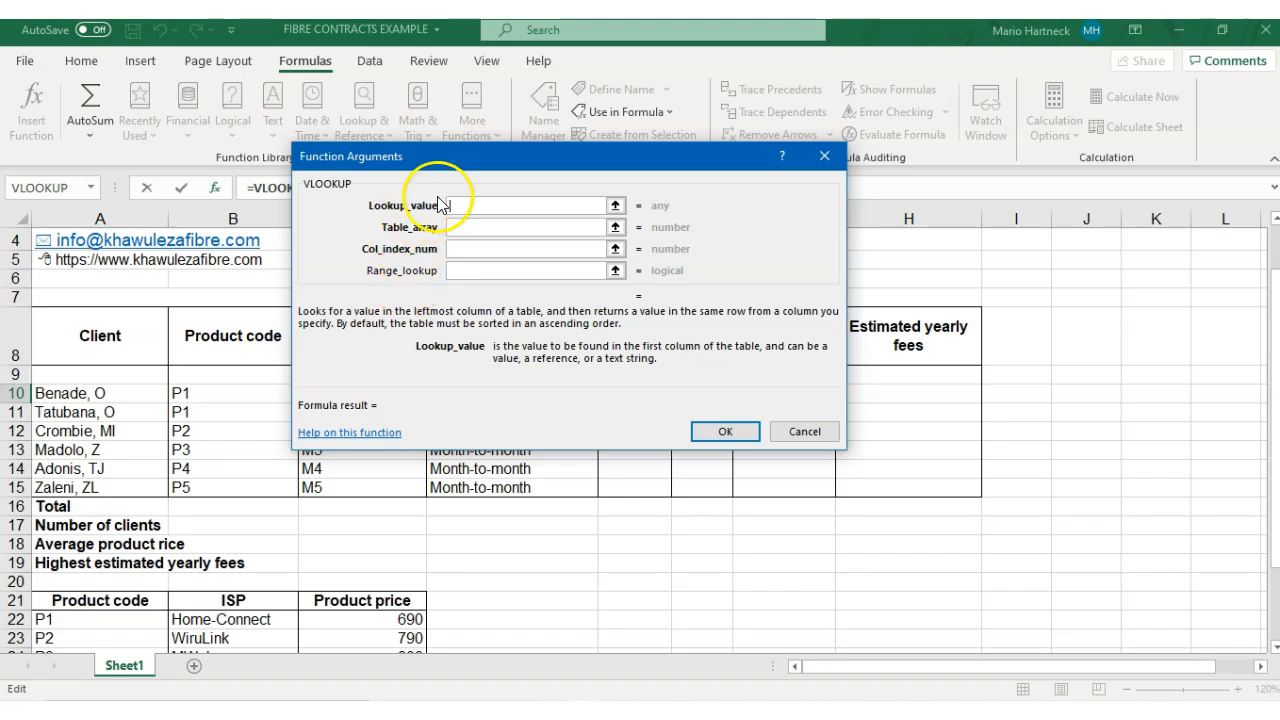
left_click_drag(564, 160, 651, 78)
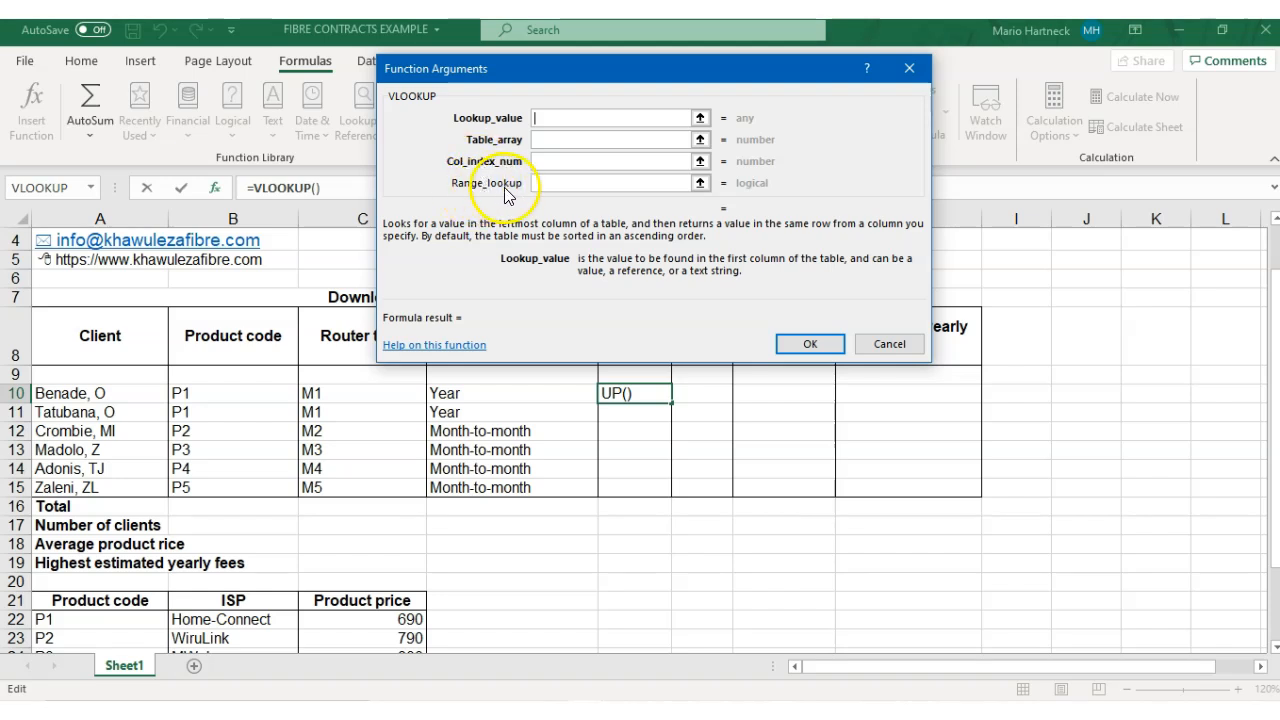
left_click(542, 182)
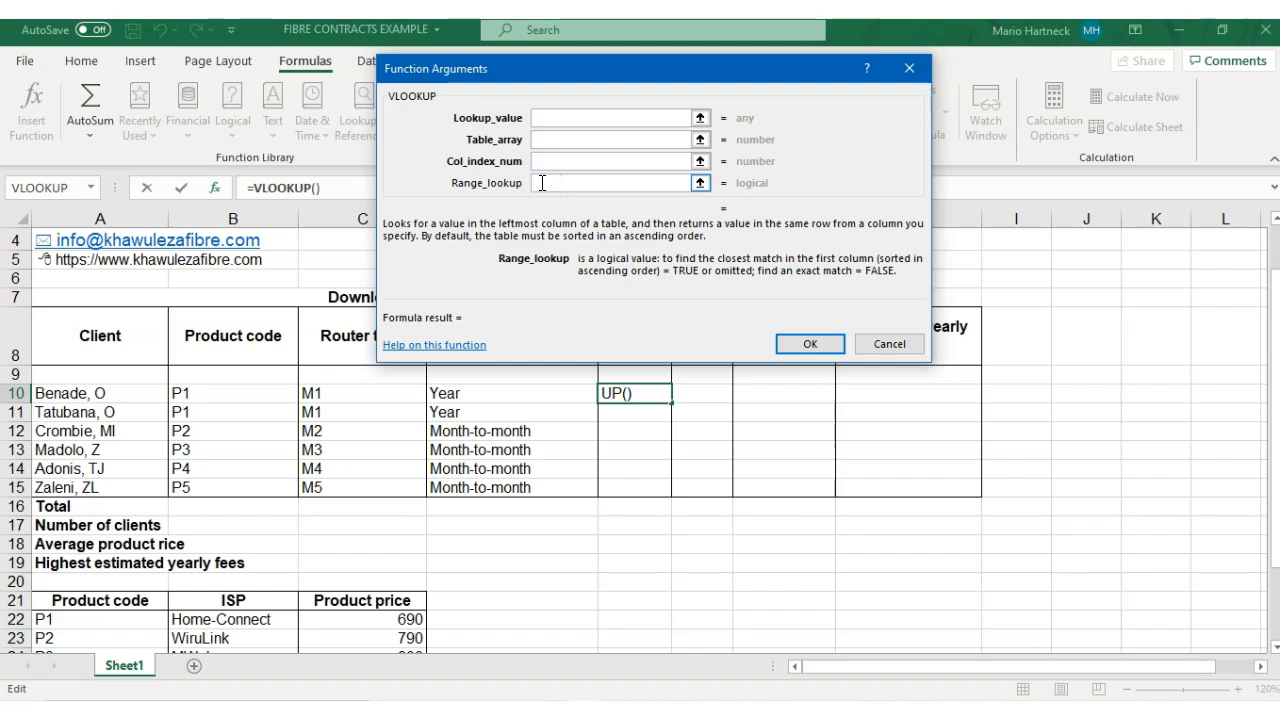
left_click(543, 117)
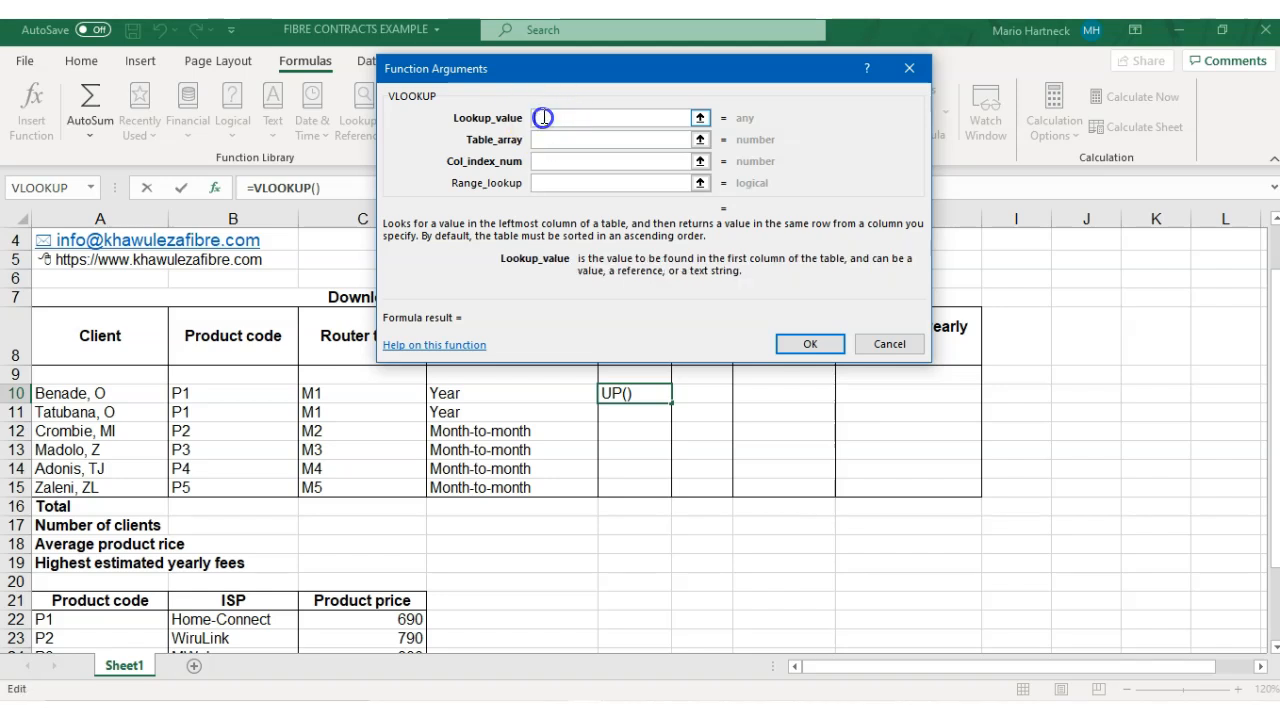
left_click_drag(569, 79, 652, 72)
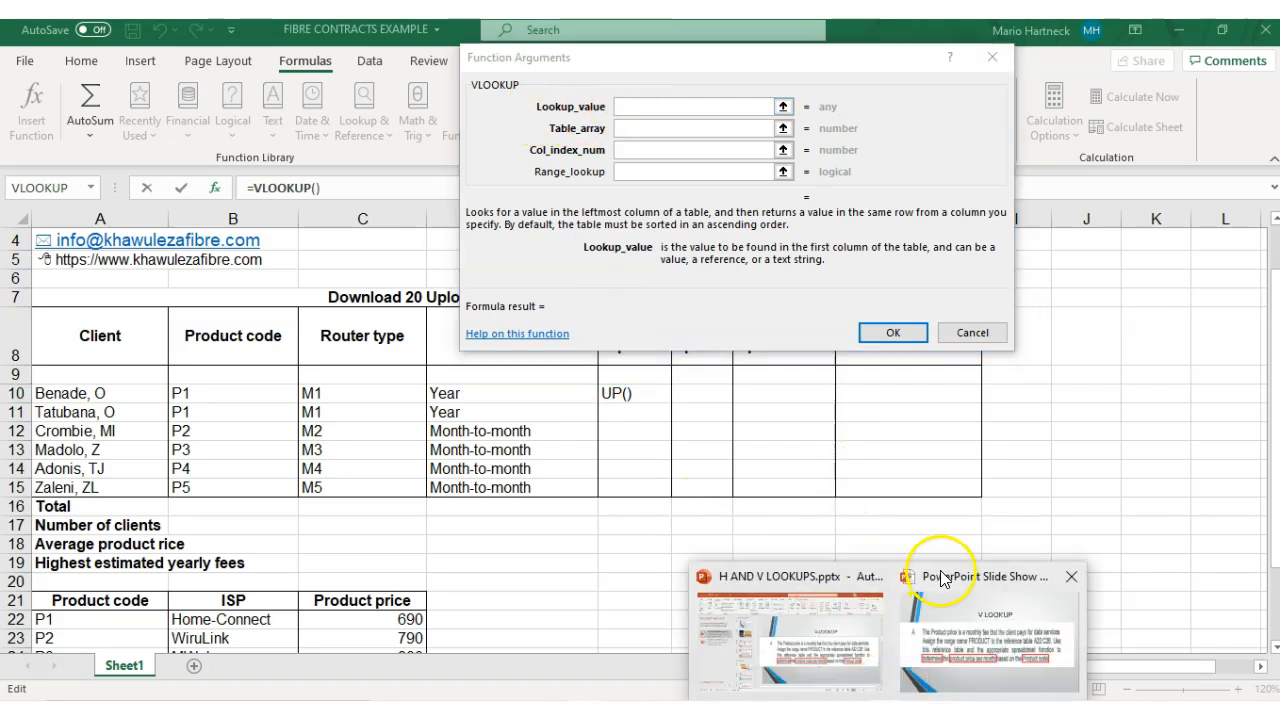
Switch to the V LOOKUP slide in the PowerPoint slide show and follow its link to the FIBRE CONTRACTS EXAMPLE workbook, allowing it to open
left_click(976, 647)
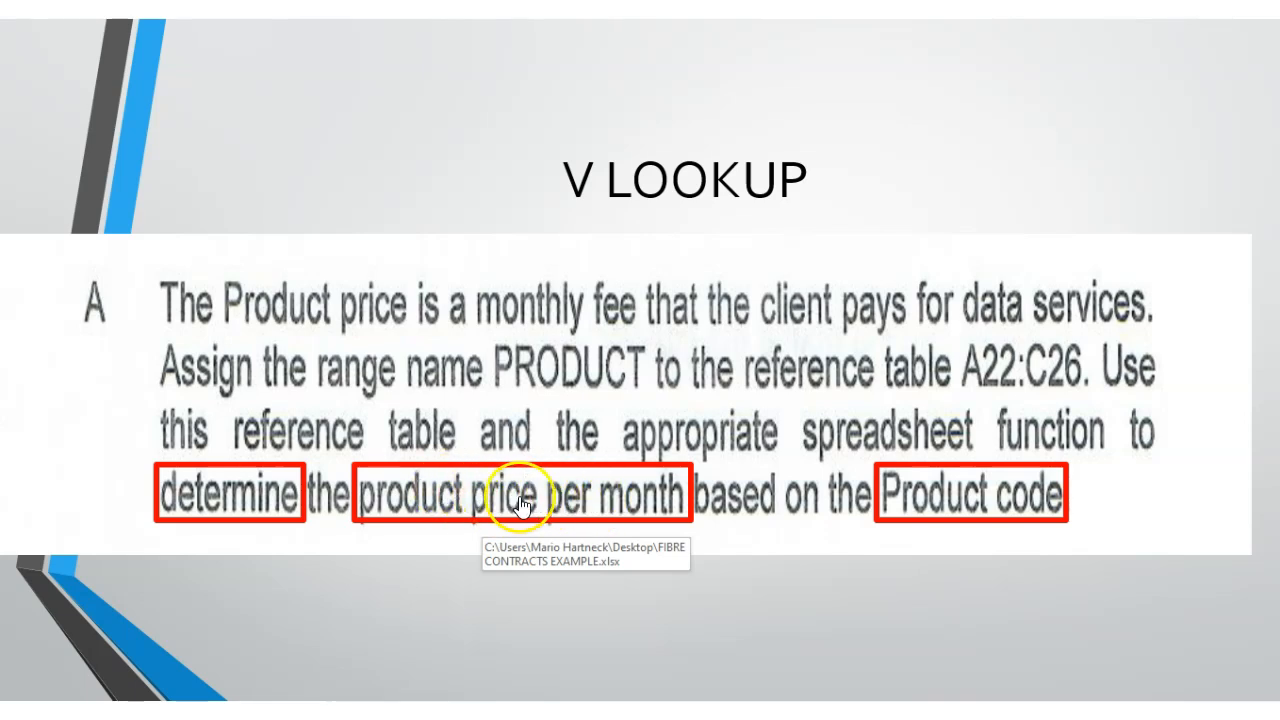
left_click(988, 510)
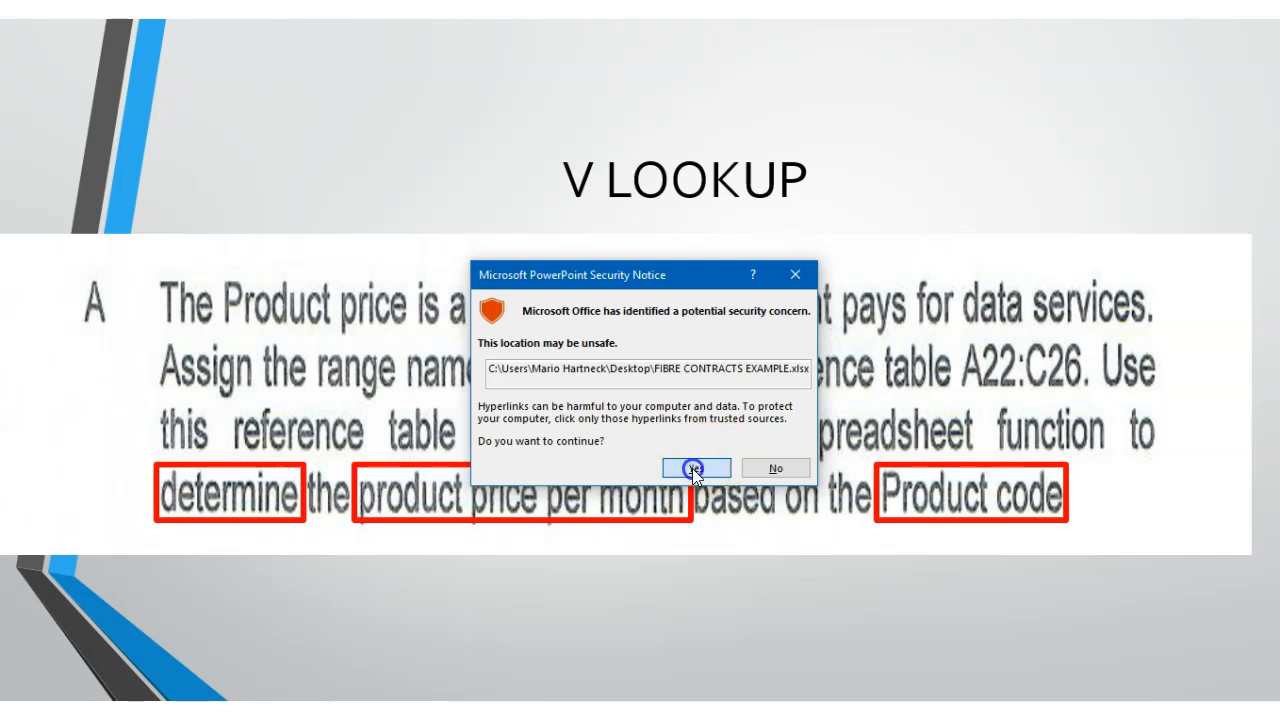
left_click(694, 468)
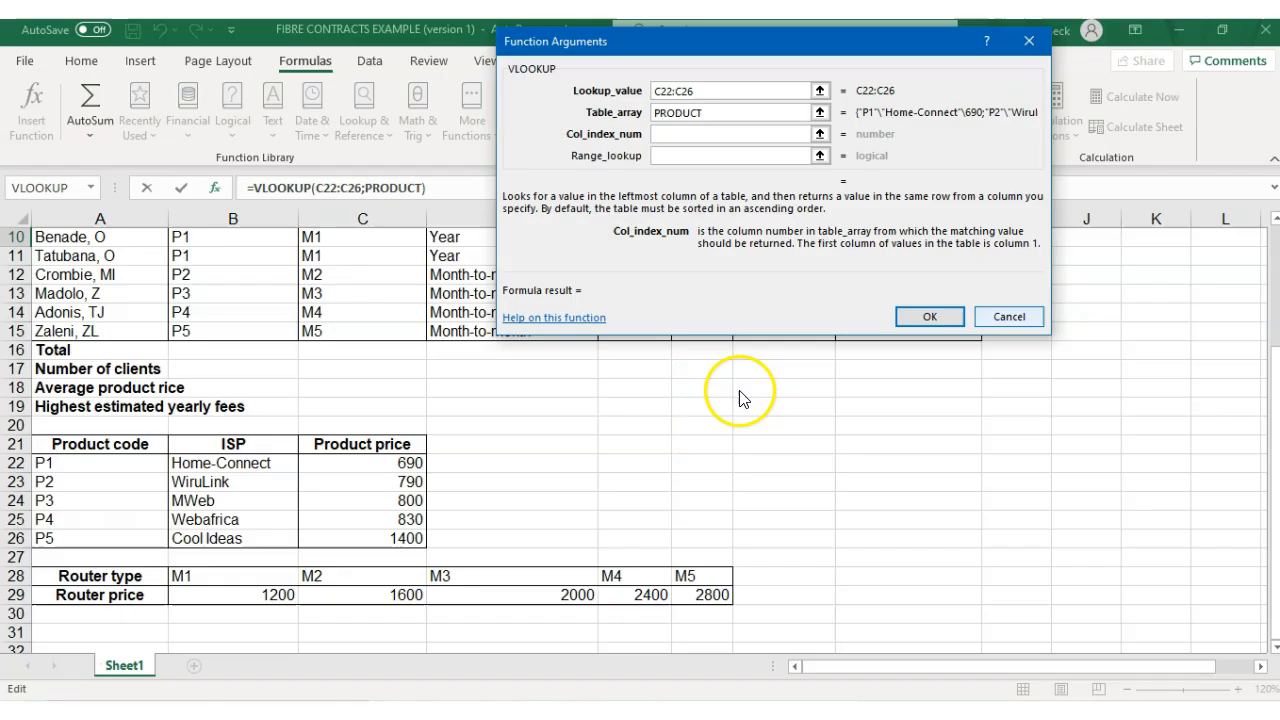
Discard the half-finished VLOOKUP entry in the first client's Product price cell, E10
left_click(1013, 317)
scroll(709, 497, "up", 3)
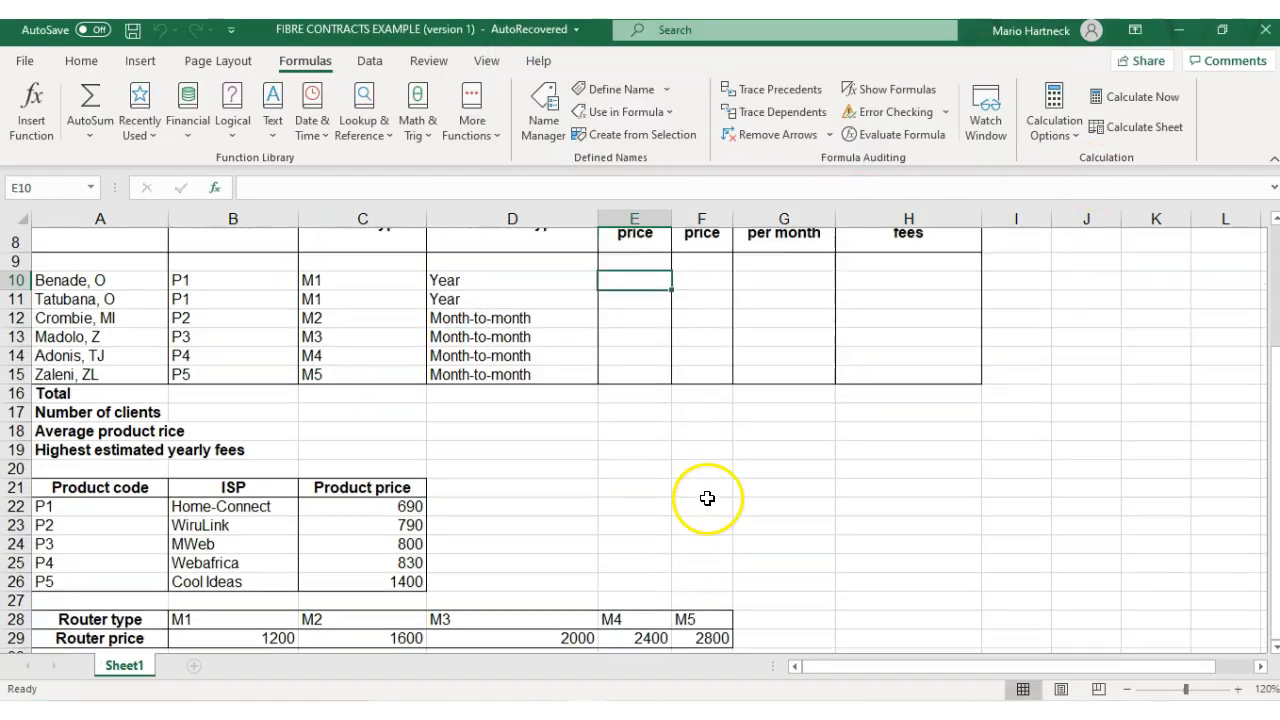
scroll(704, 496, "down", 3)
scroll(704, 496, "up", 3)
scroll(694, 486, "down", 1)
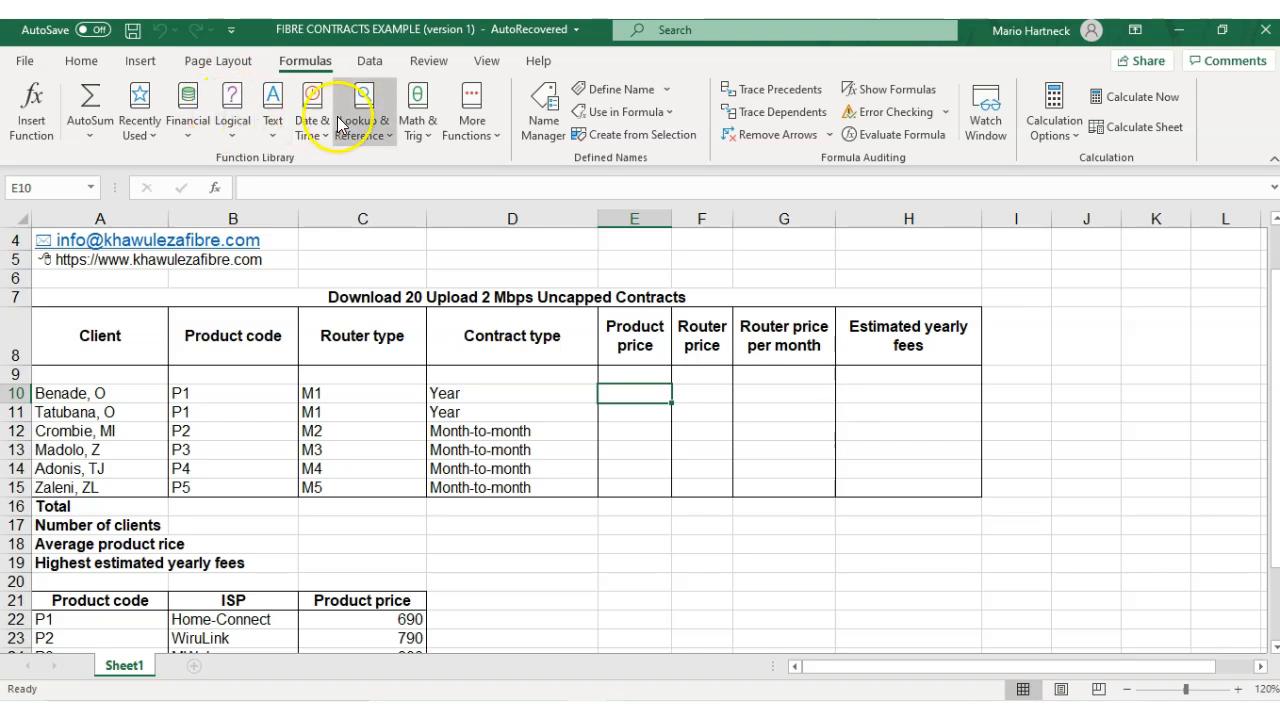
Start a new VLOOKUP function in the first client's Product price cell, E10
left_click(368, 126)
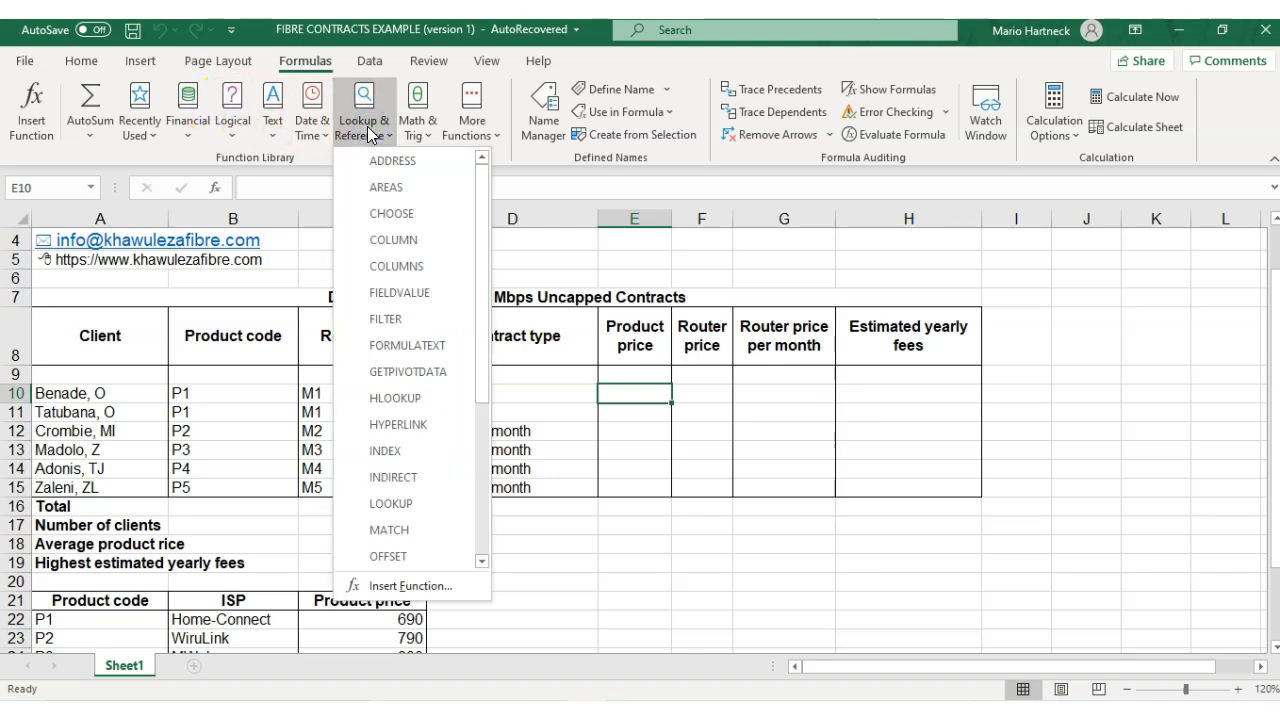
scroll(405, 450, "down", 2)
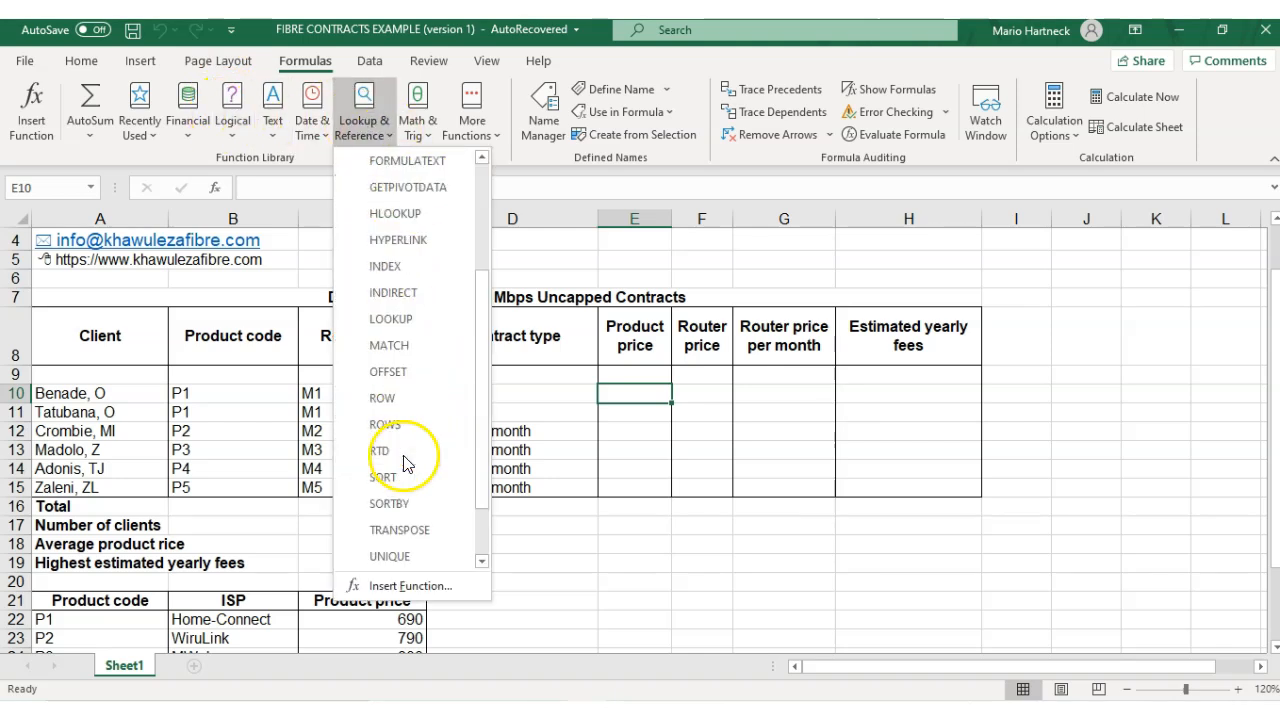
scroll(392, 505, "down", 1)
scroll(392, 490, "up", 3)
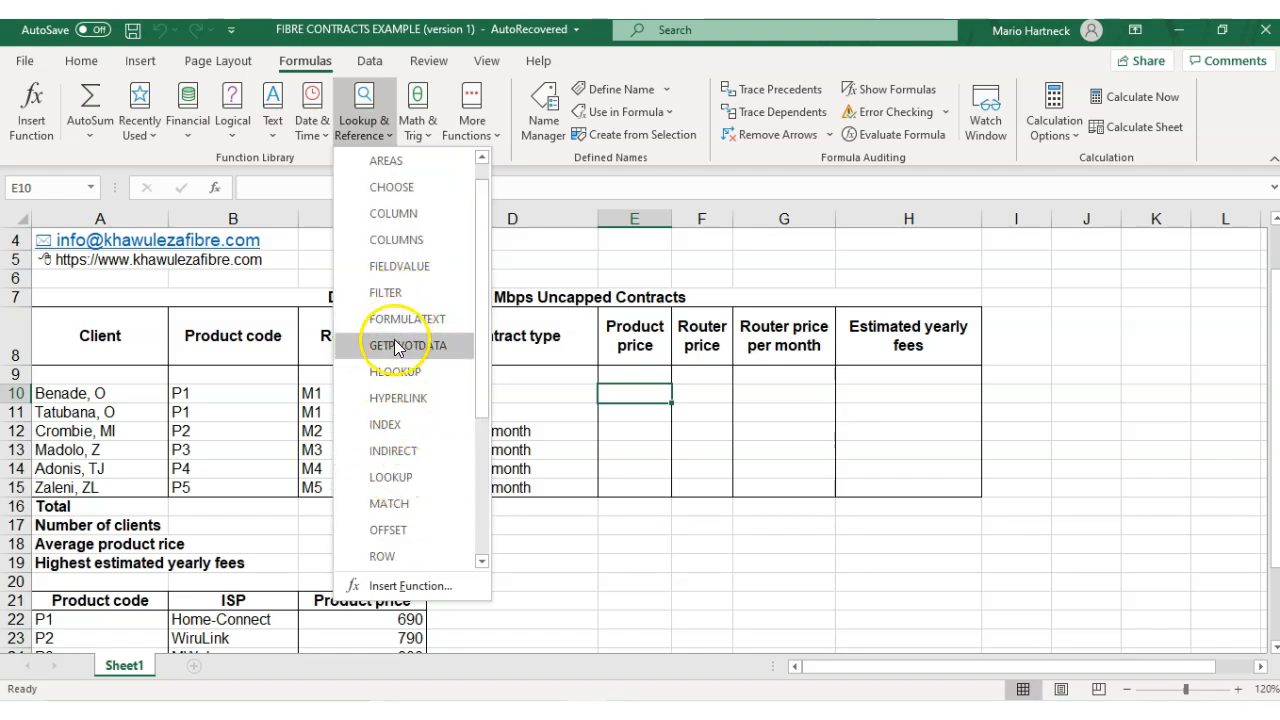
scroll(395, 525, "down", 3)
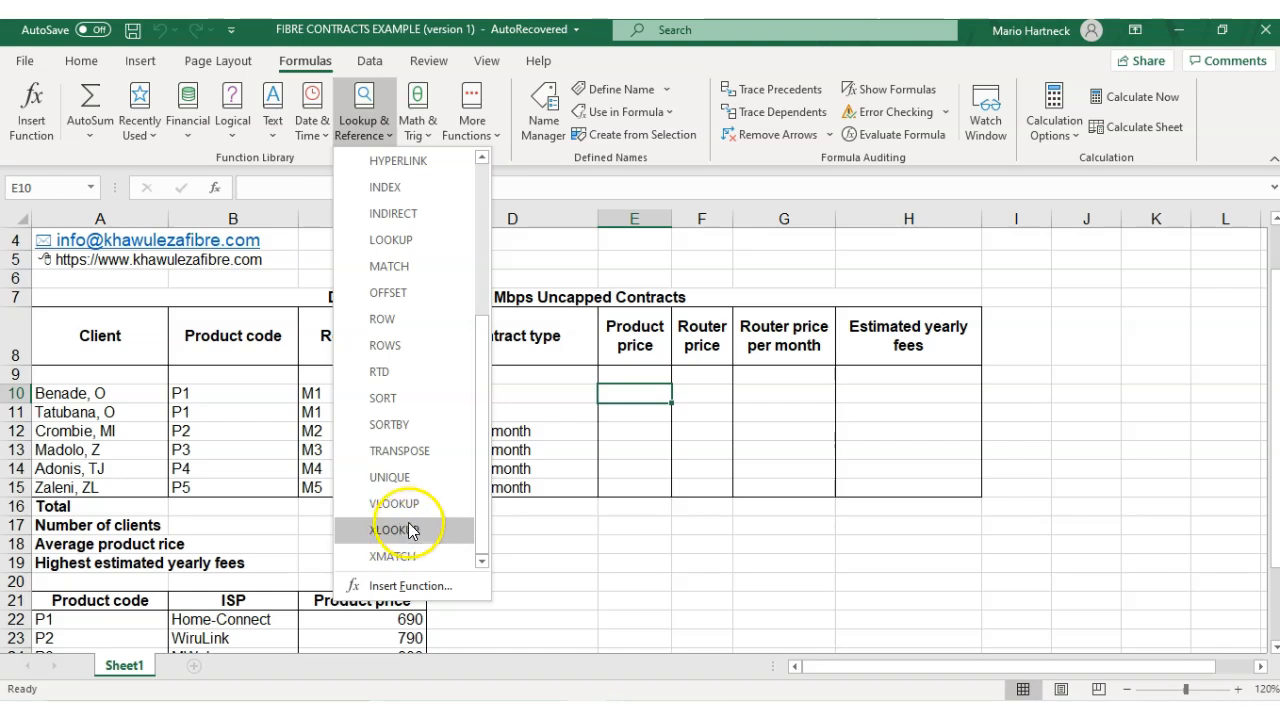
left_click(405, 507)
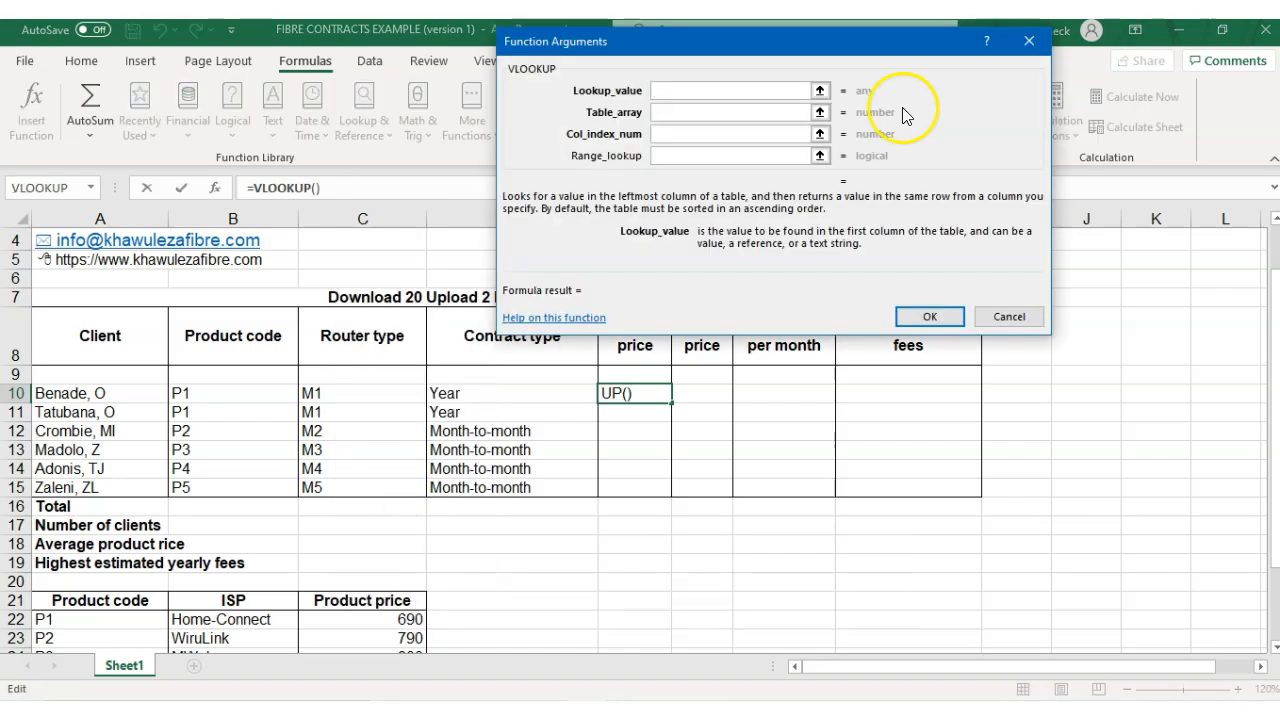
Set the VLOOKUP lookup value to the clients' product codes in B10:B15
left_click_drag(811, 34, 696, 70)
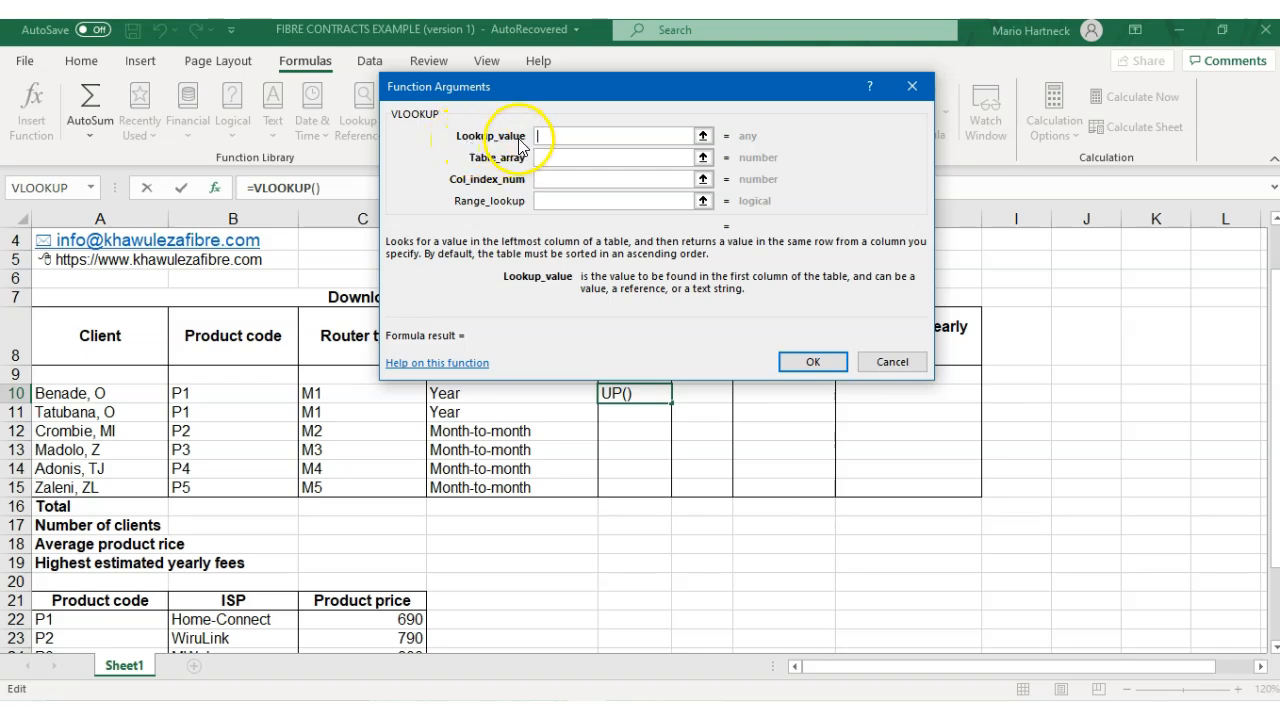
left_click_drag(608, 86, 665, 77)
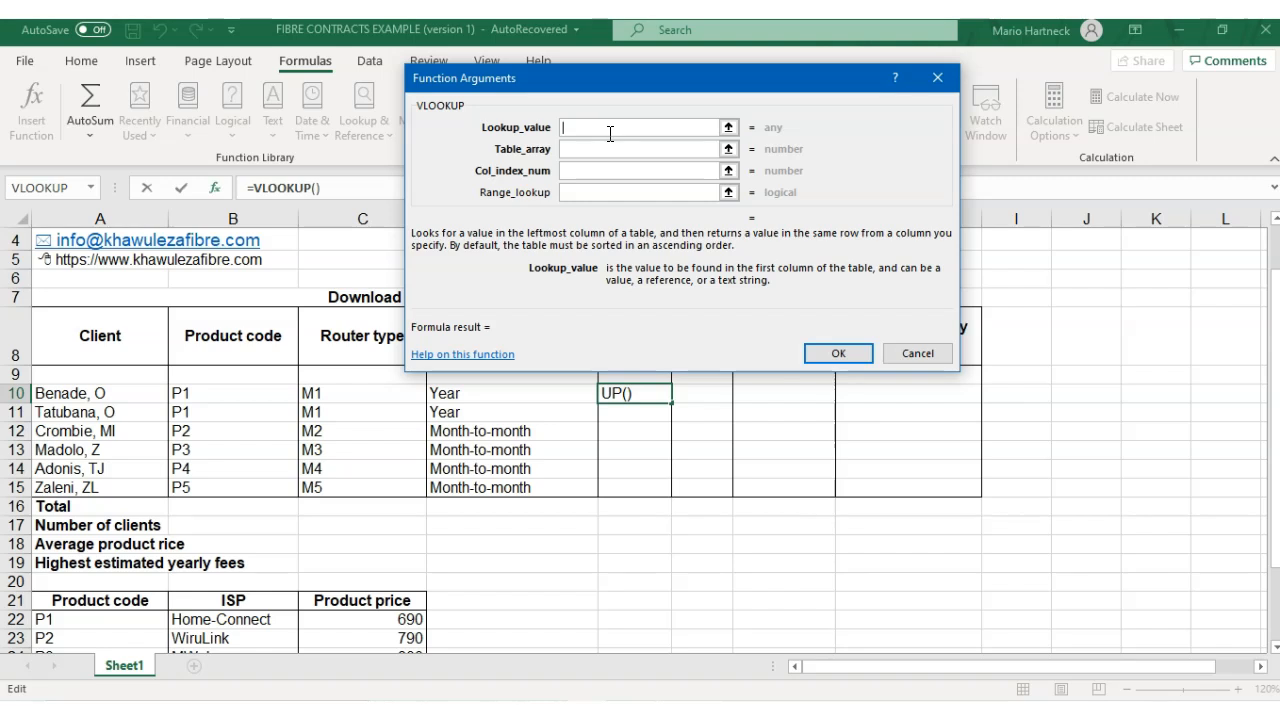
left_click_drag(612, 71, 607, 56)
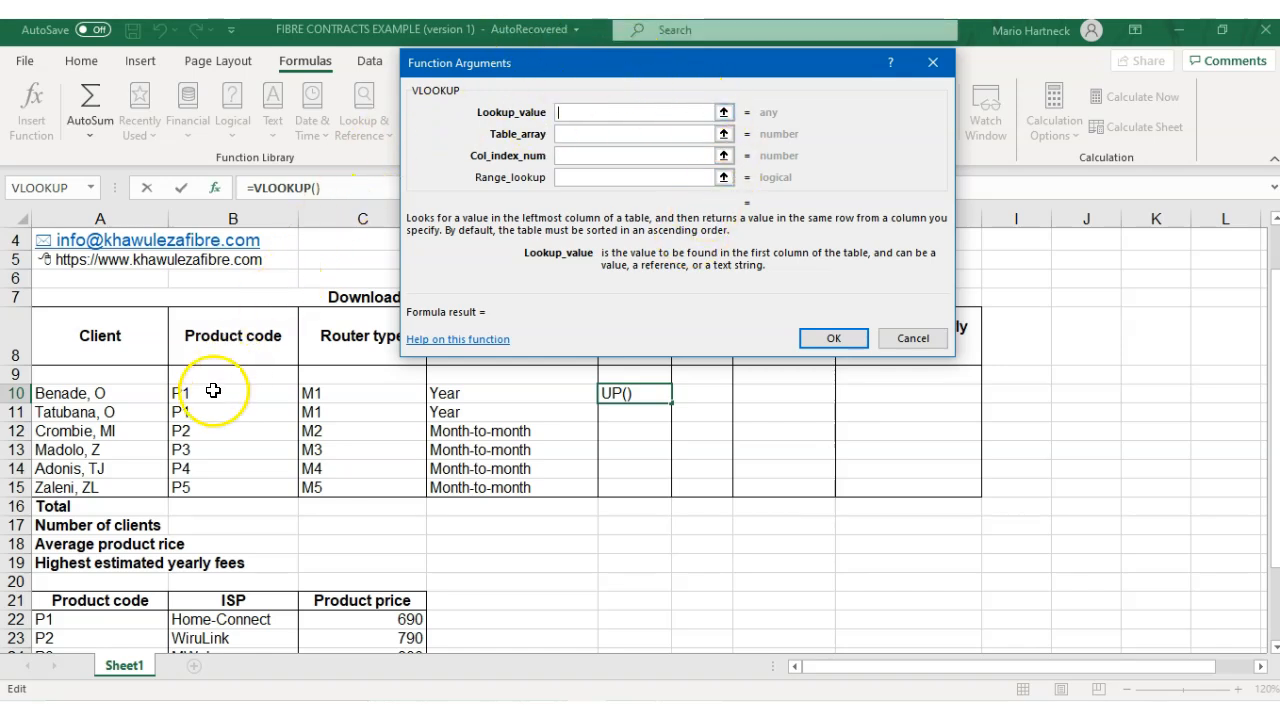
mouse_move(212, 390)
left_mouse_down()
mouse_move(206, 437)
mouse_move(249, 486)
mouse_move(218, 484)
left_mouse_up()
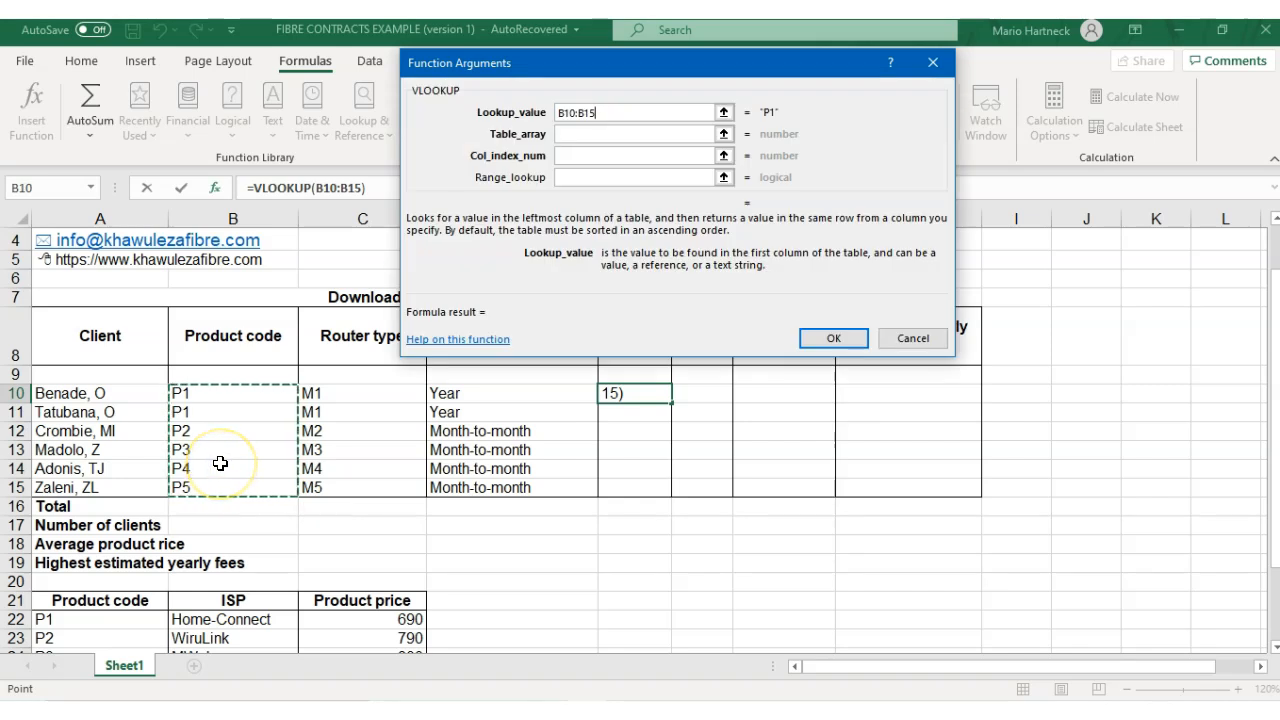
Set the VLOOKUP table array to the product reference table A22:C26, the named range PRODUCT
left_click(586, 134)
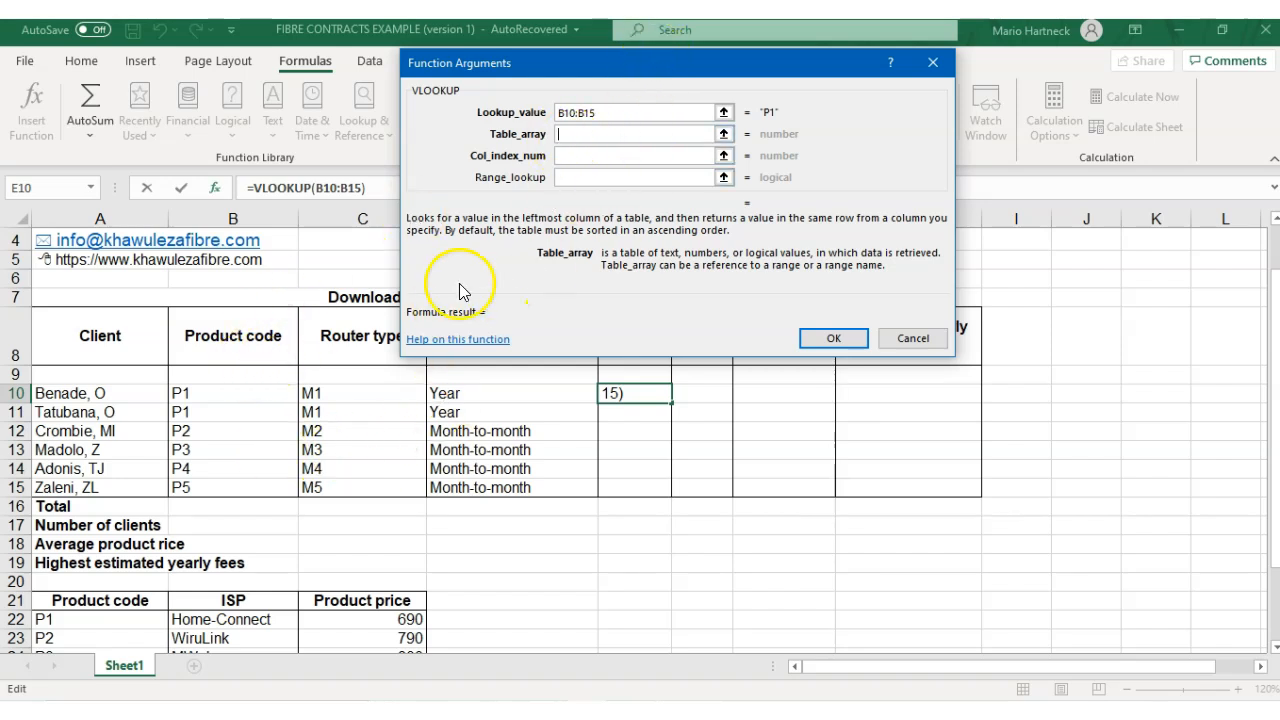
scroll(500, 585, "down", 5)
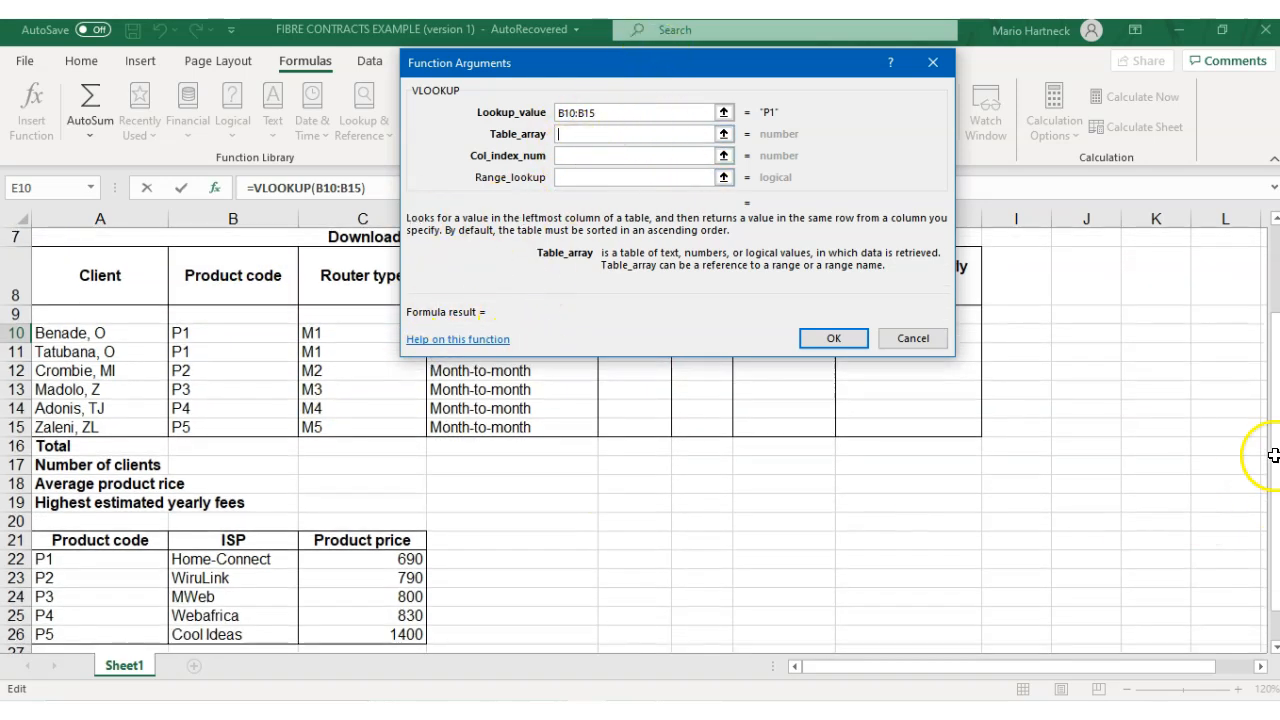
scroll(370, 452, "up", 4)
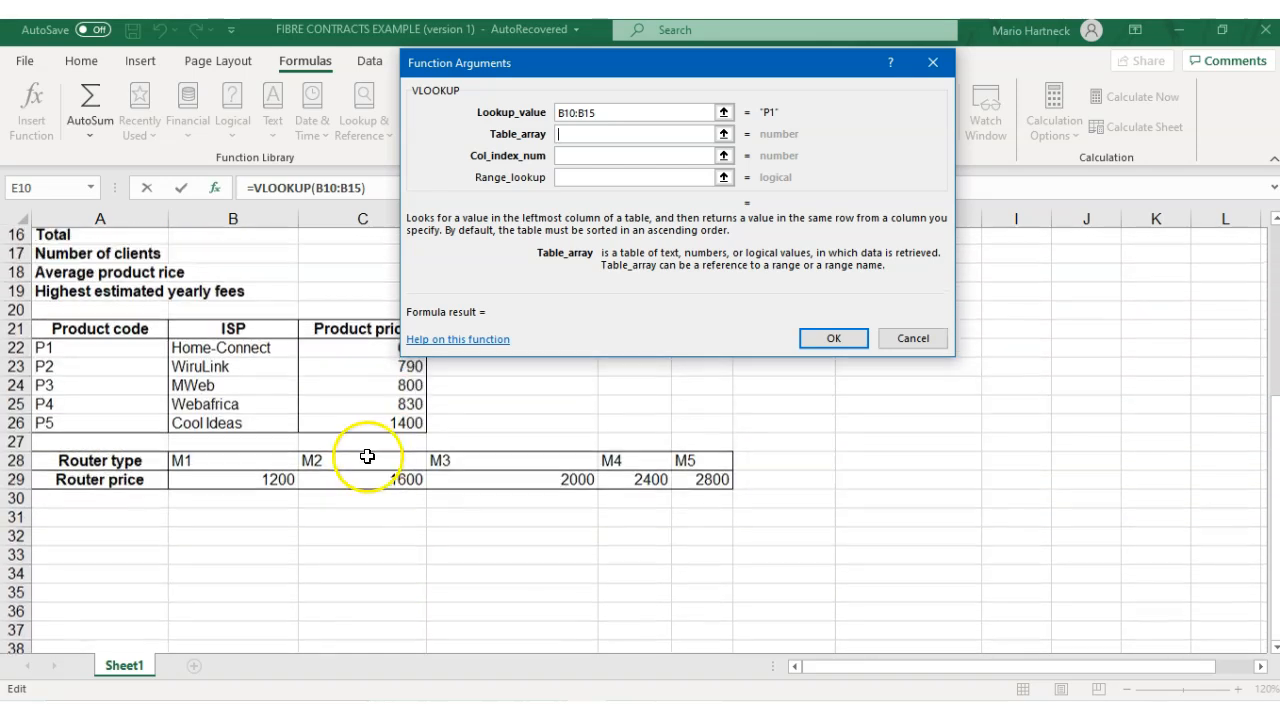
scroll(340, 455, "down", 2)
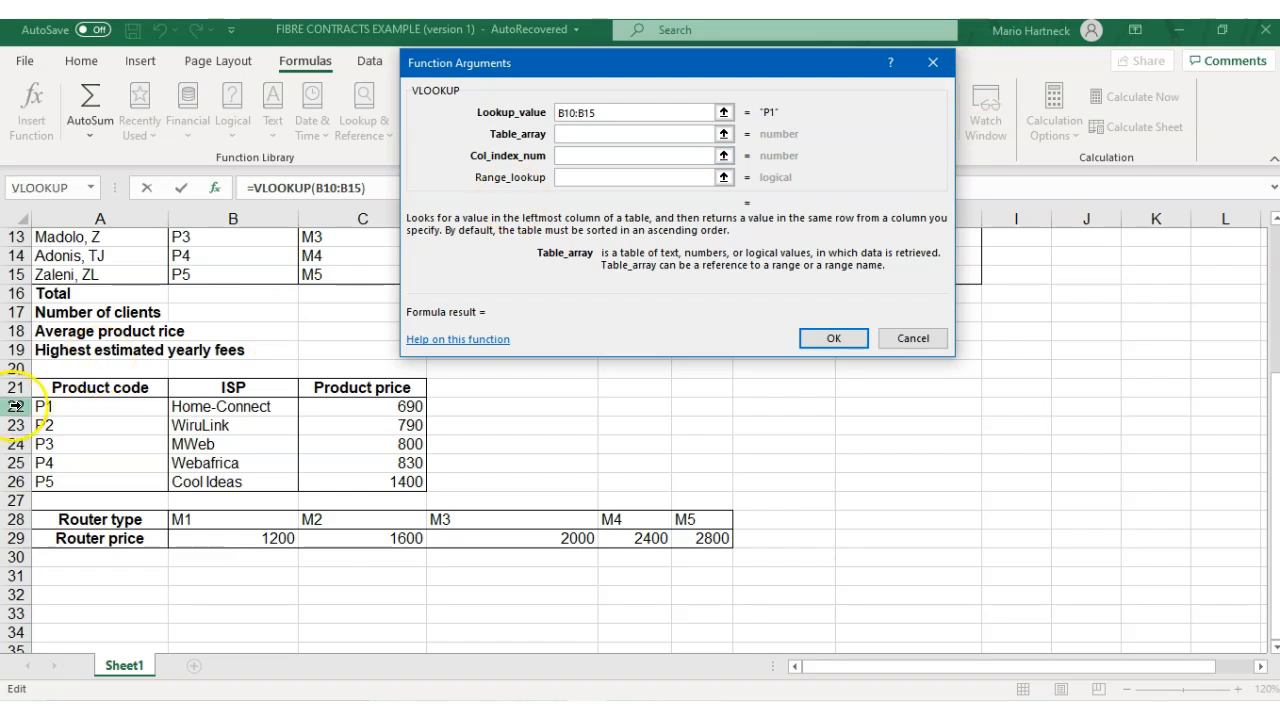
left_click(113, 405)
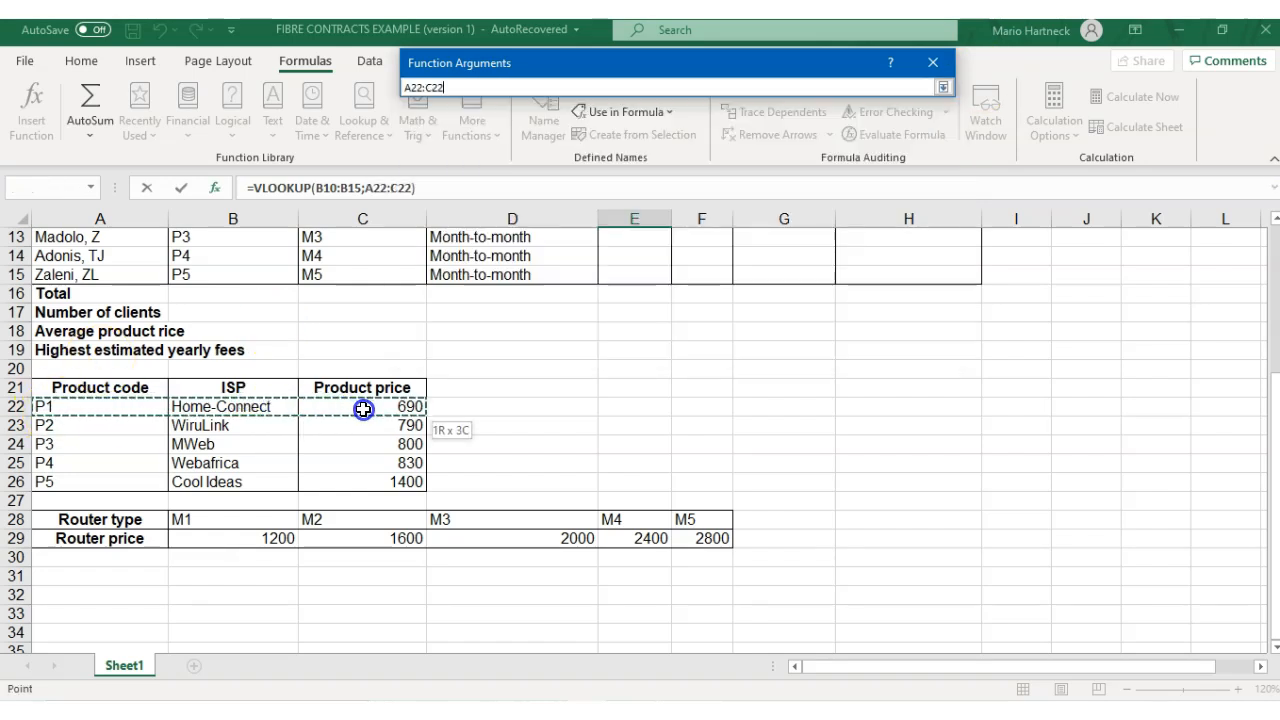
left_click_drag(366, 485, 365, 486)
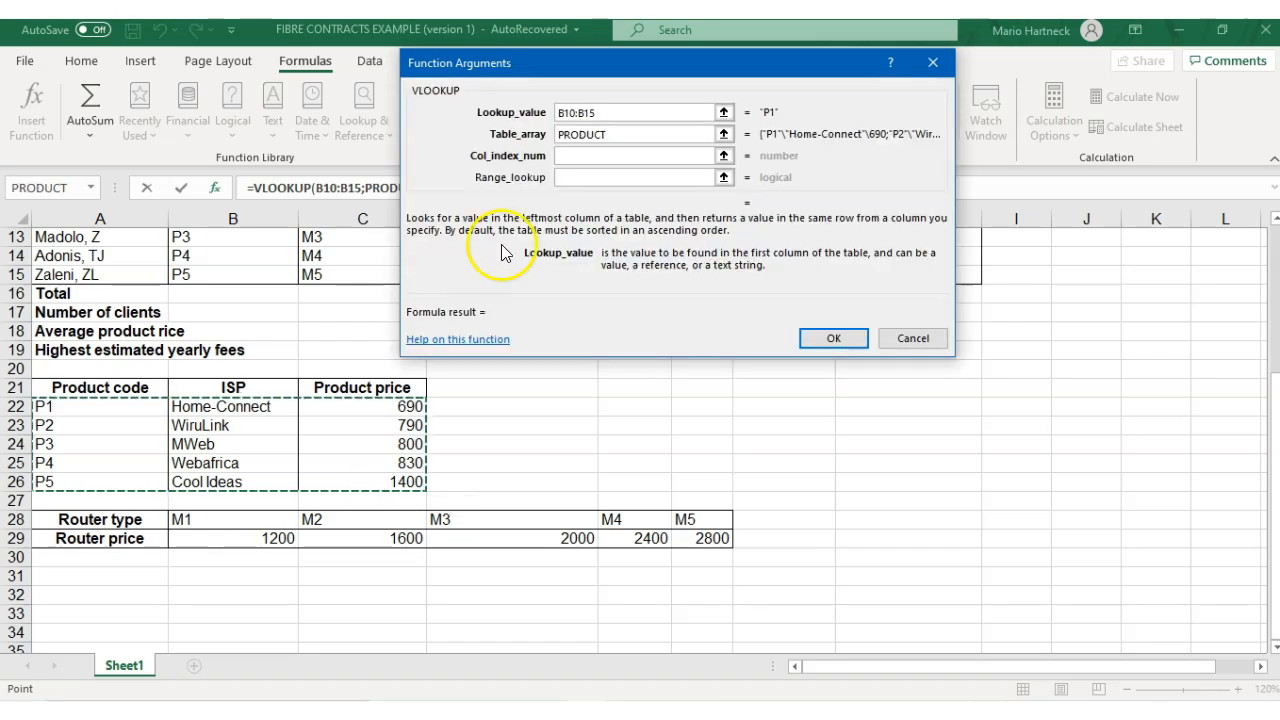
Set the column index number to 3 and the range lookup to FALSE, and complete the VLOOKUP formula
left_click(585, 157)
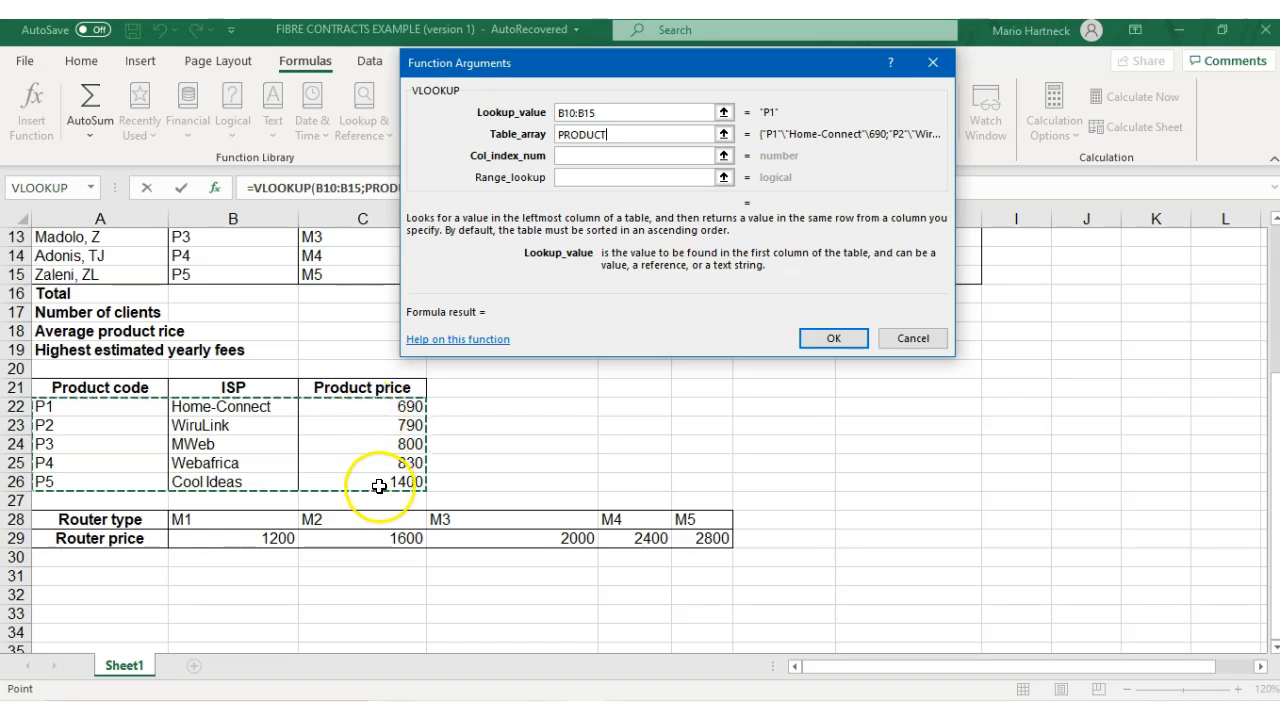
left_click(579, 158)
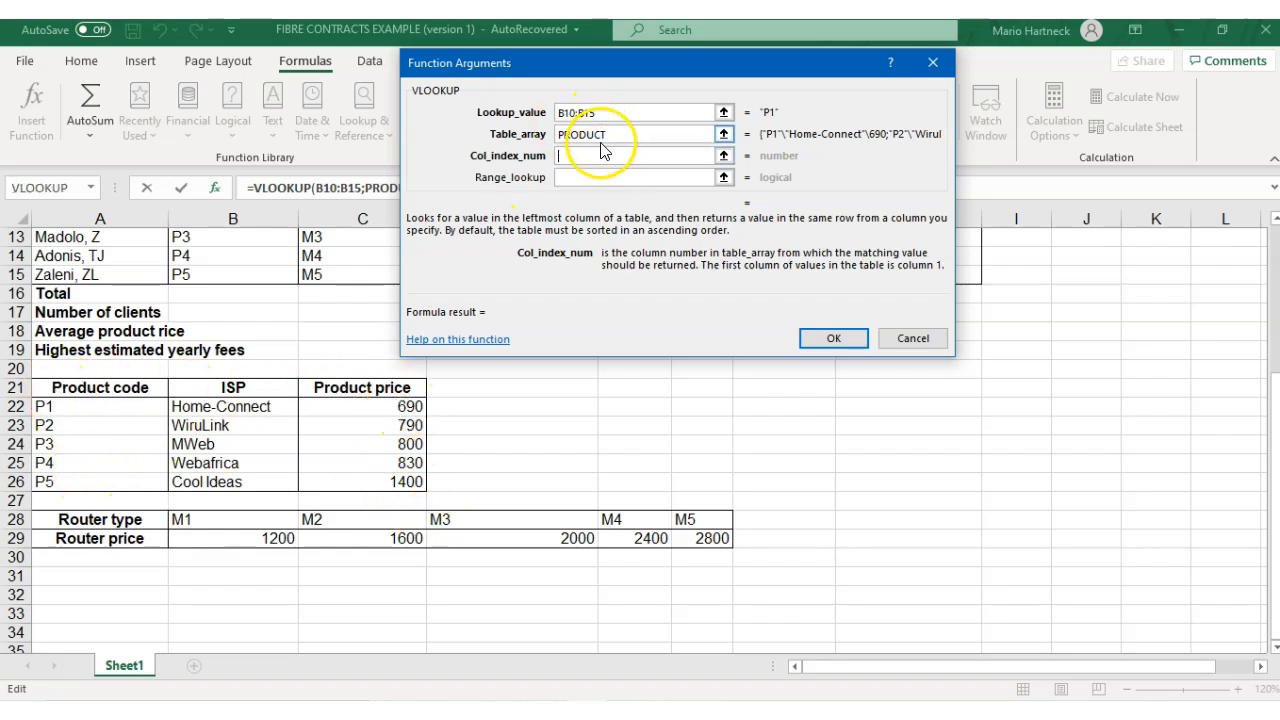
type("3")
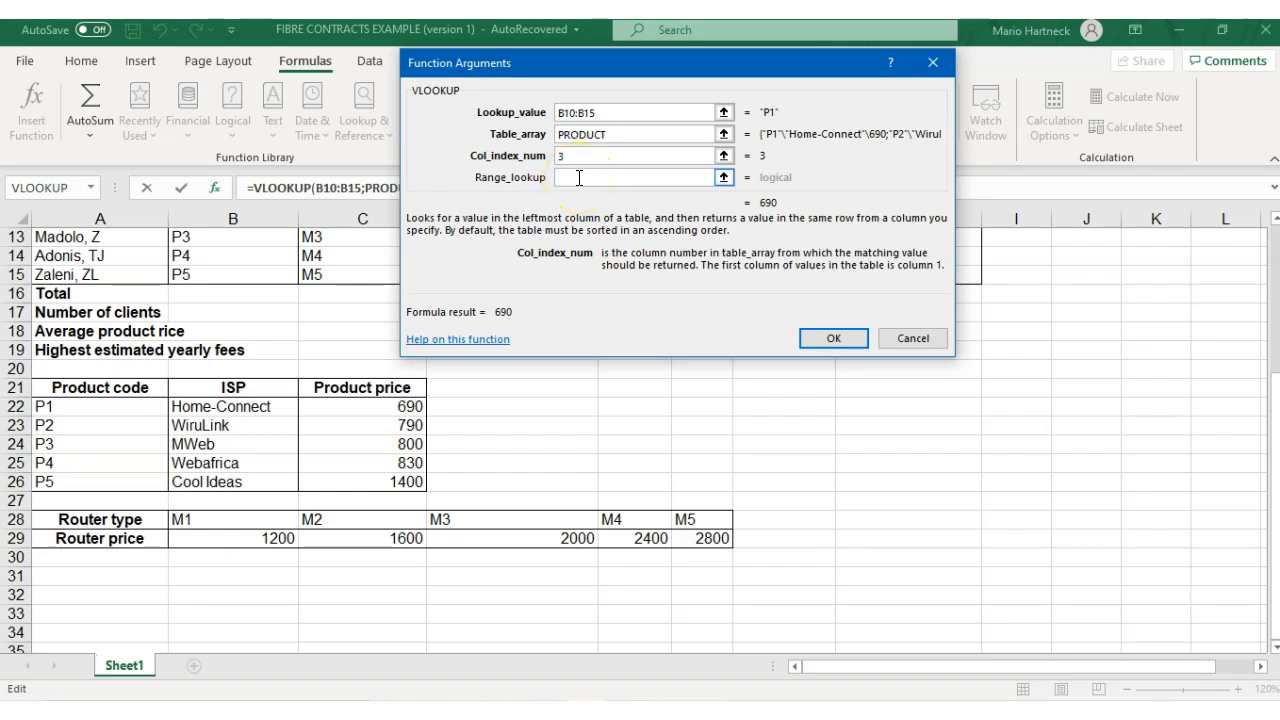
left_click(571, 177)
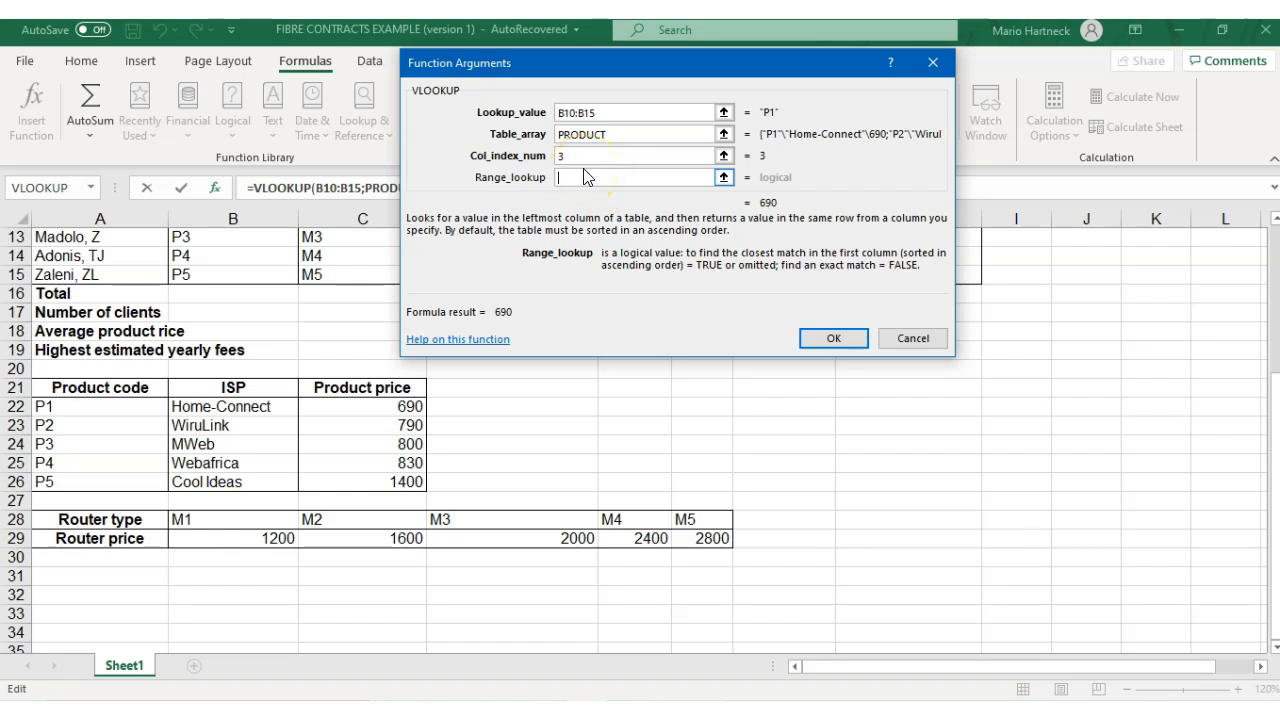
type("FALSE")
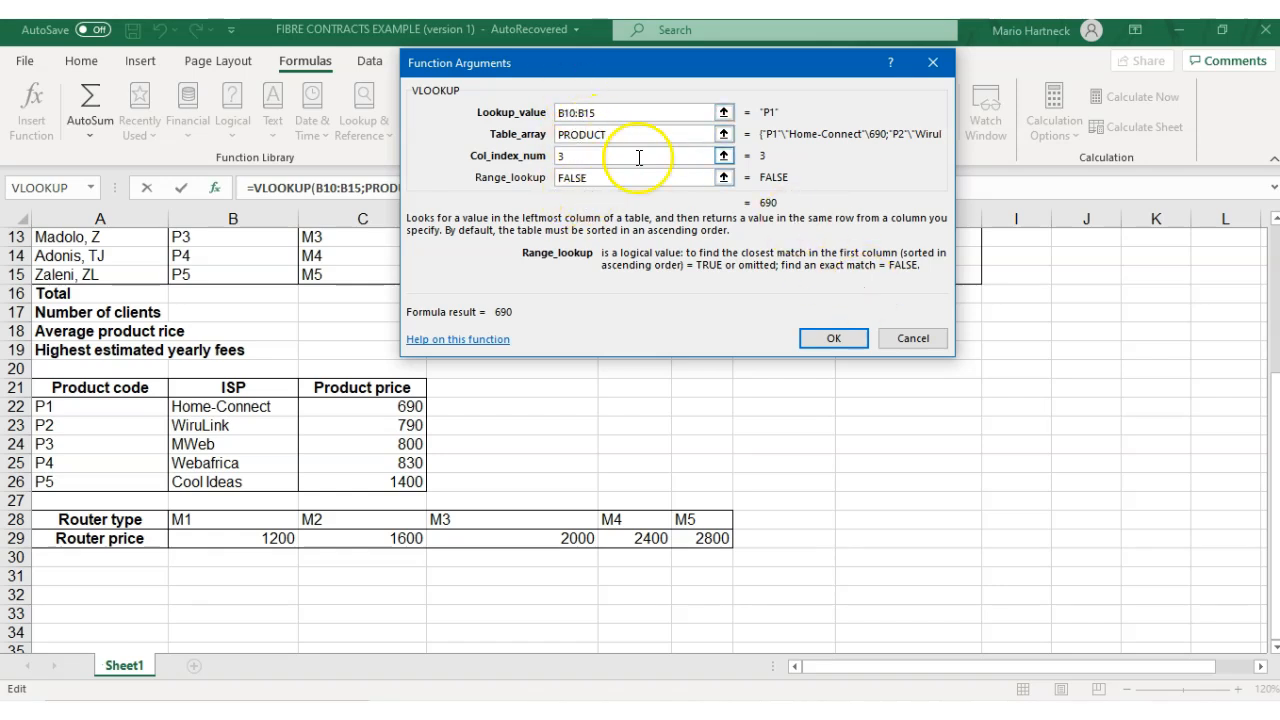
left_click(835, 339)
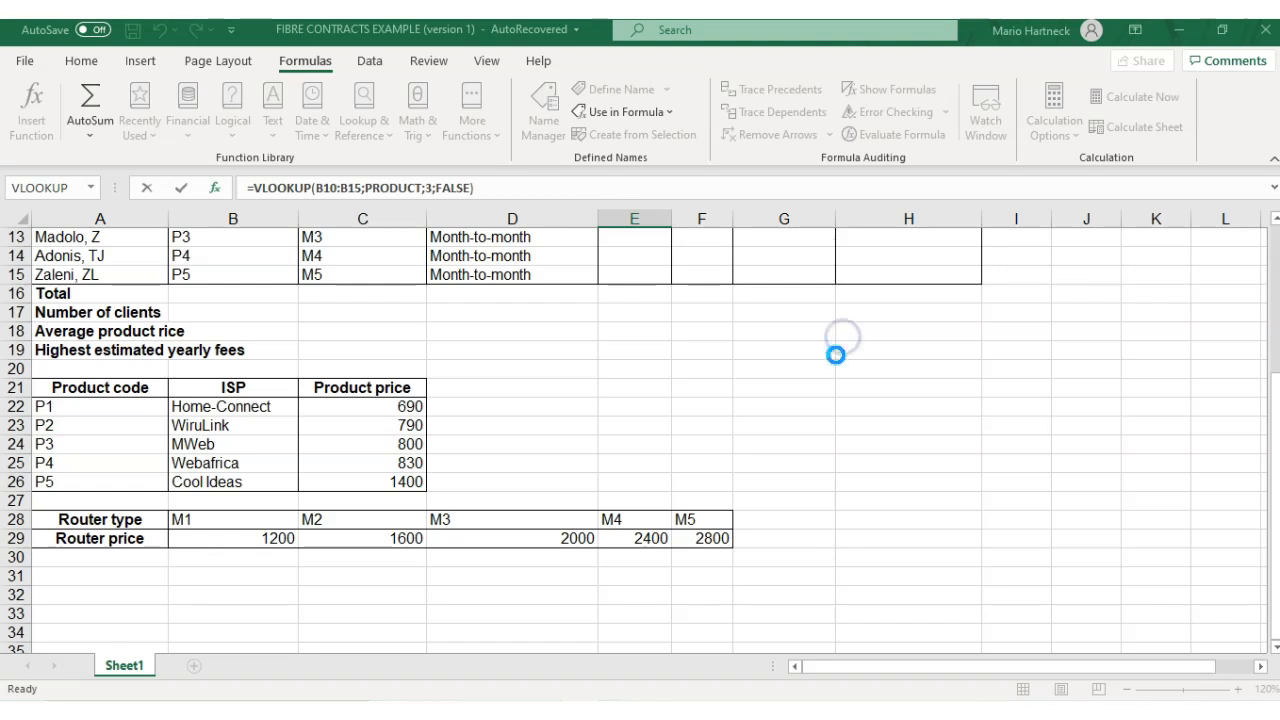
Try to fill the Product price formula down from E10 to E15, and undo the fill
scroll(806, 391, "up", 4)
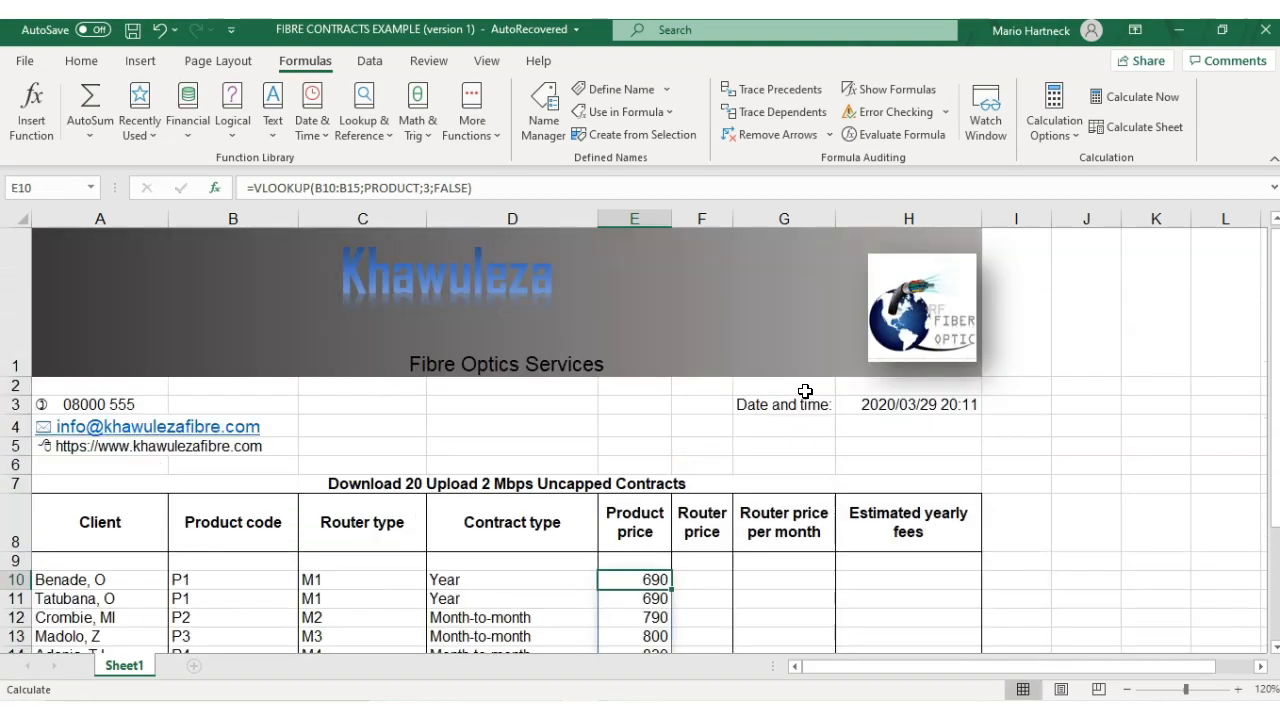
scroll(800, 400, "down", 1)
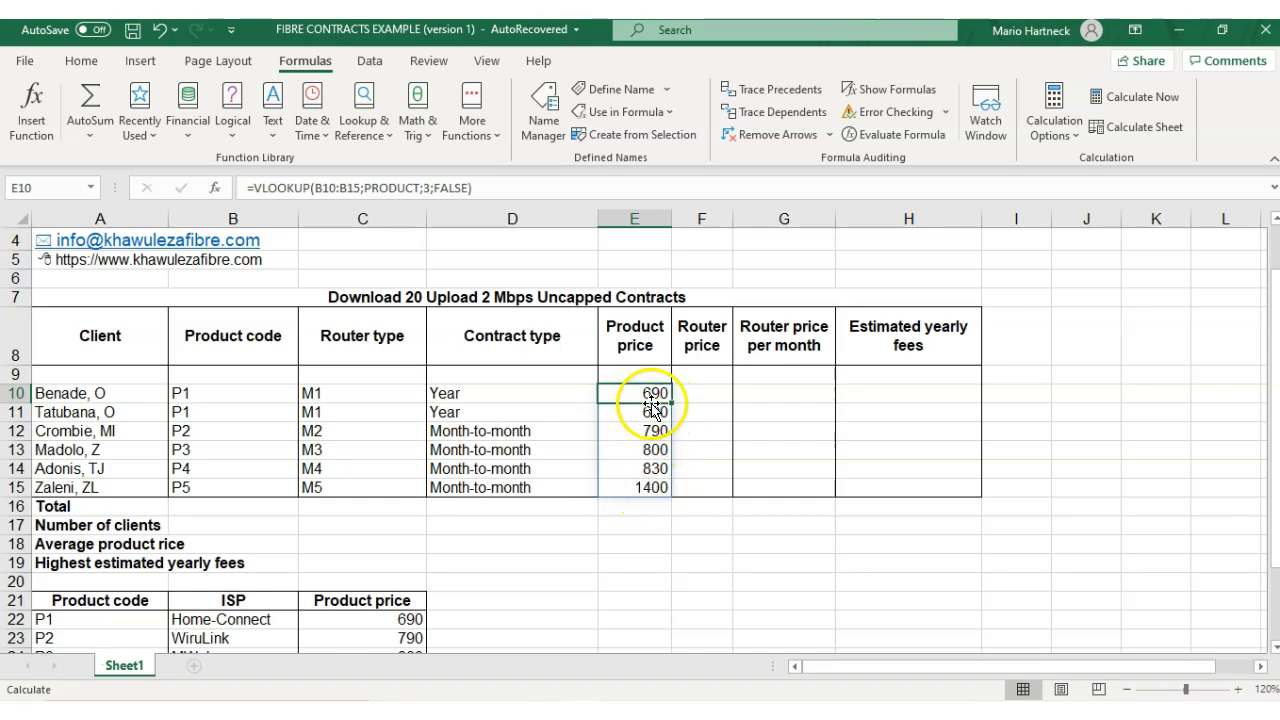
left_click_drag(669, 401, 669, 500)
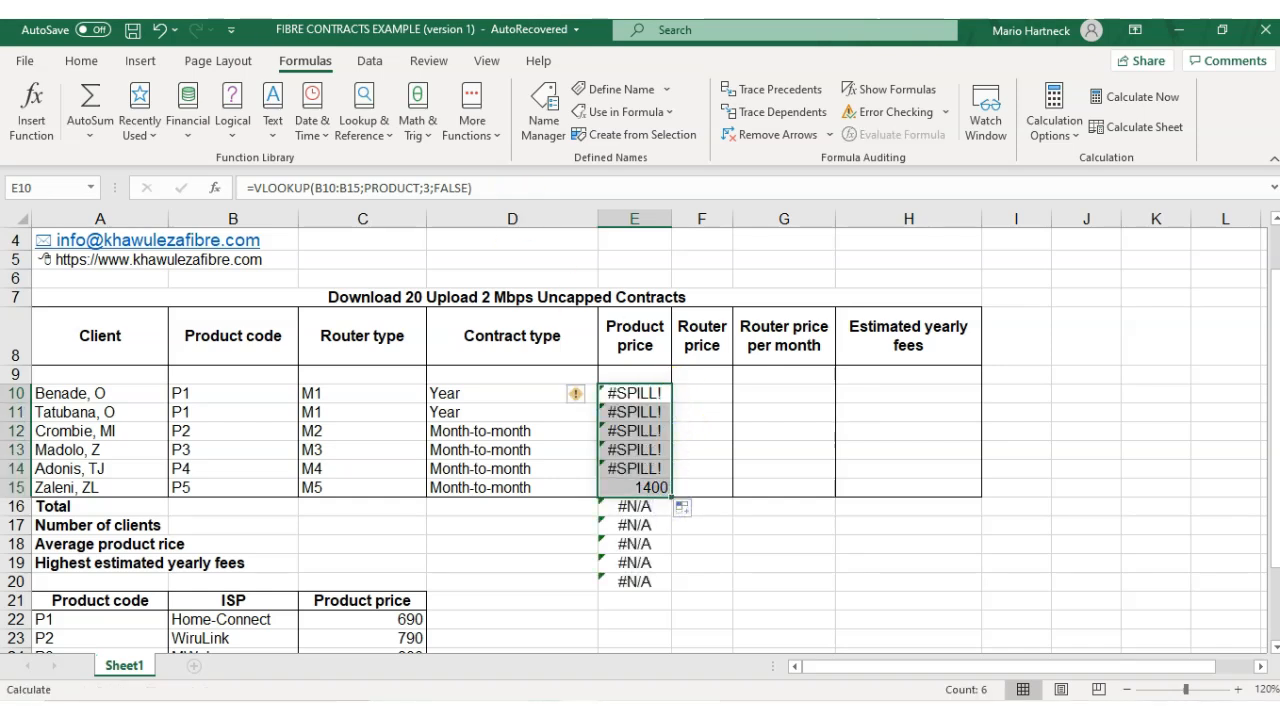
left_click(159, 30)
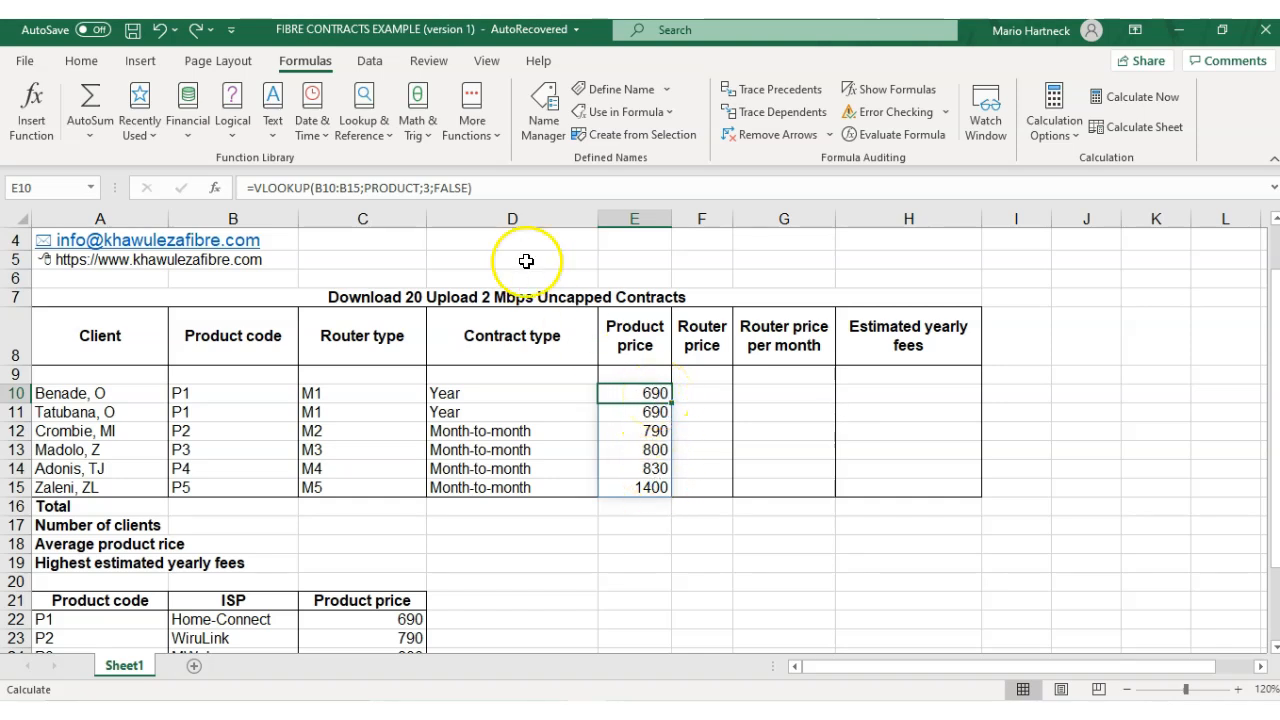
Review the VLOOKUP function arguments of the Product price formula in E10 and accept them as they are
left_click(215, 193)
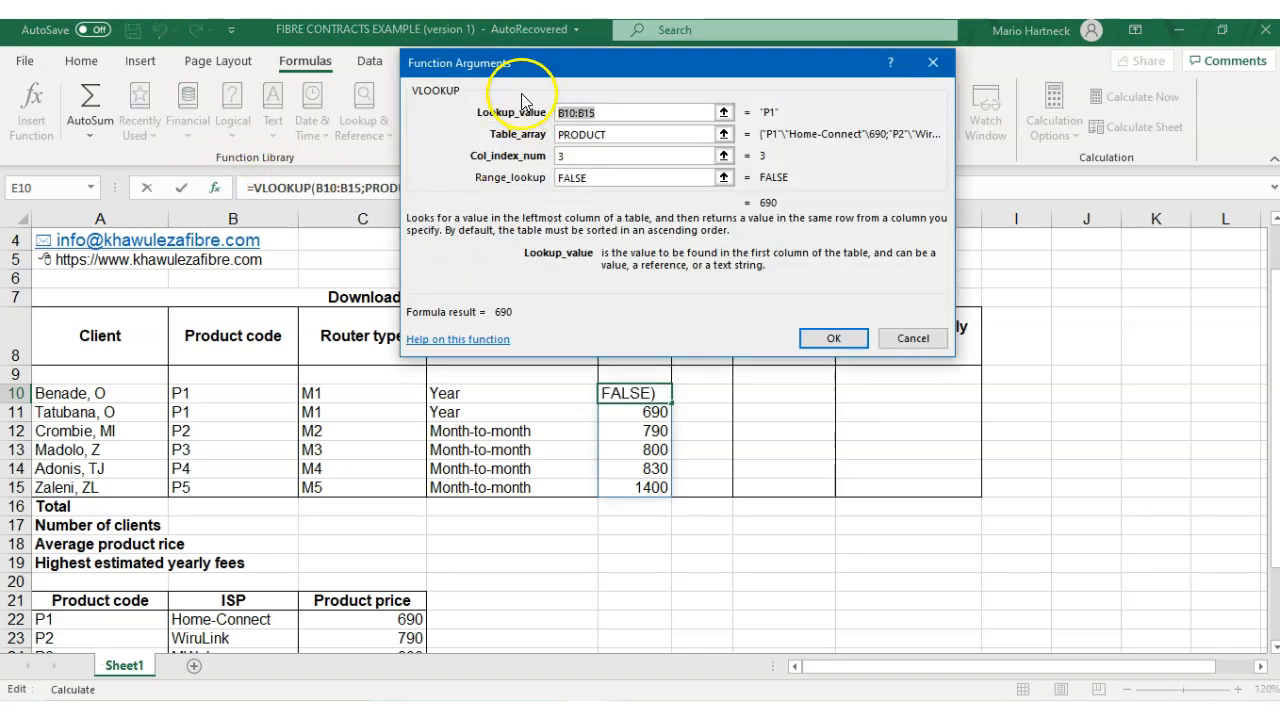
left_click(583, 133)
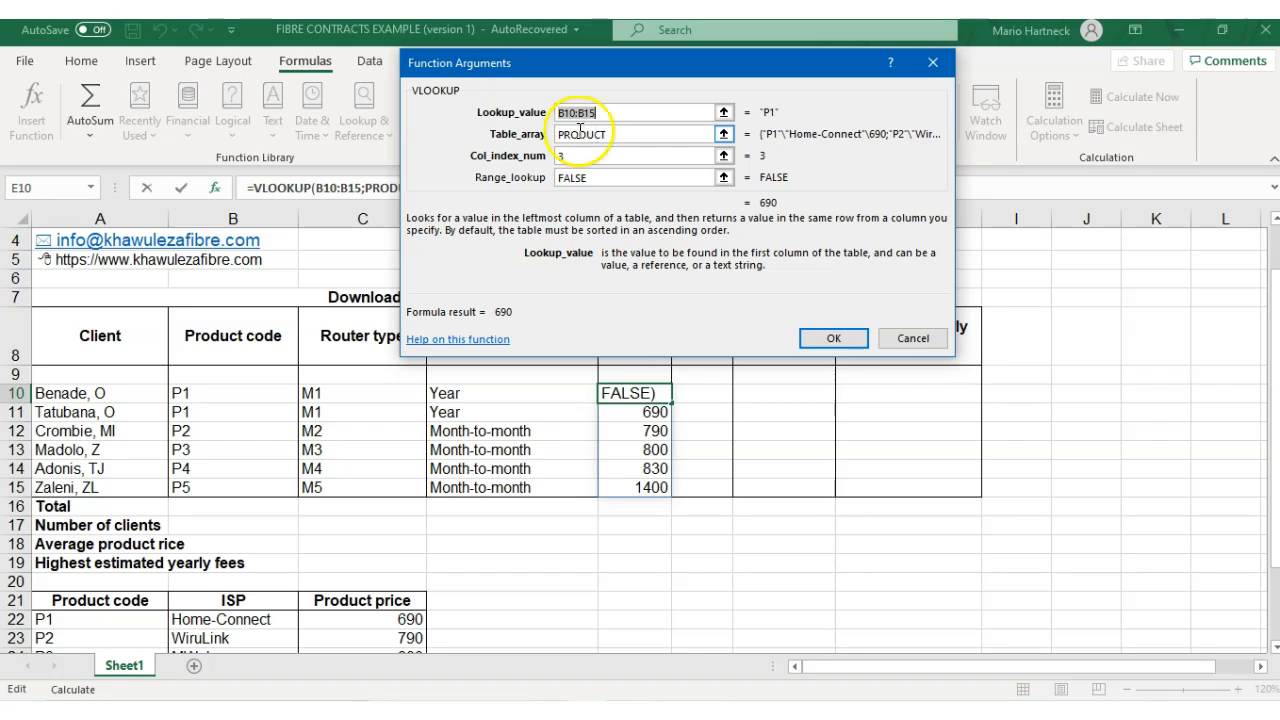
scroll(293, 598, "down", 1)
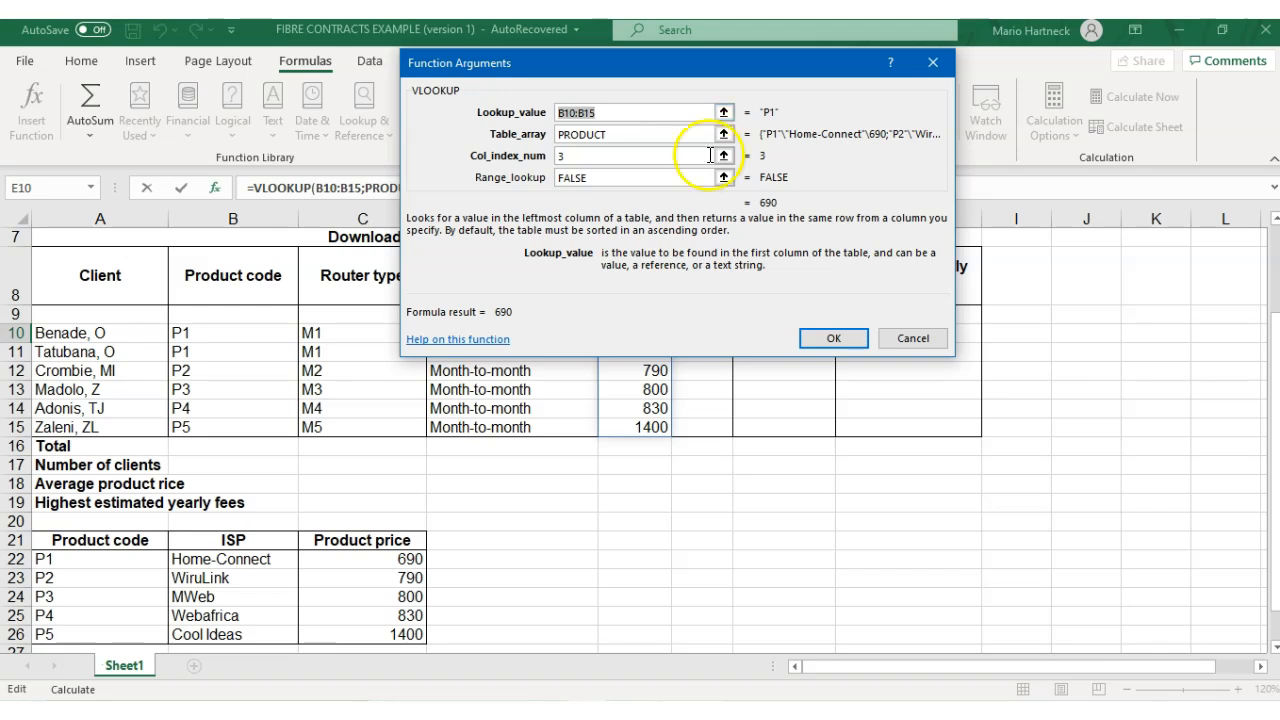
left_click(838, 345)
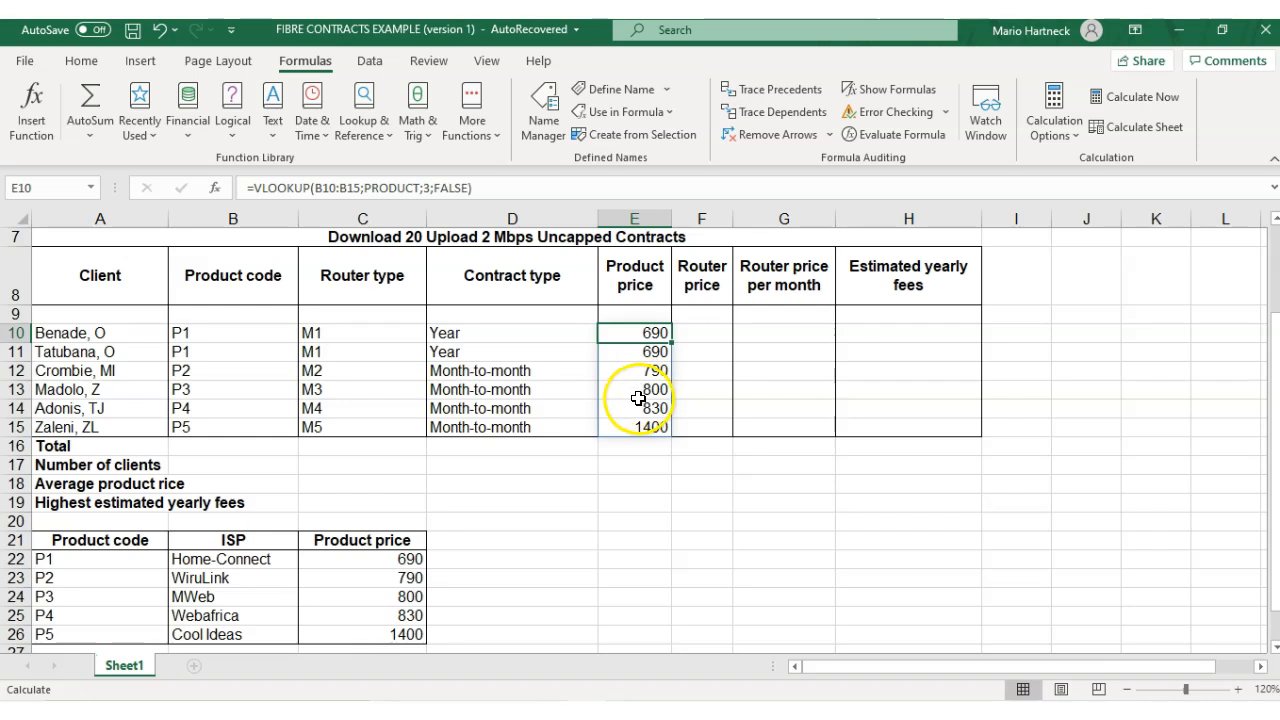
Compare the clients' product codes and prices in rows 10 to 15 with the product reference table, and view the router table below it
scroll(659, 404, "down", 2)
scroll(659, 404, "up", 3)
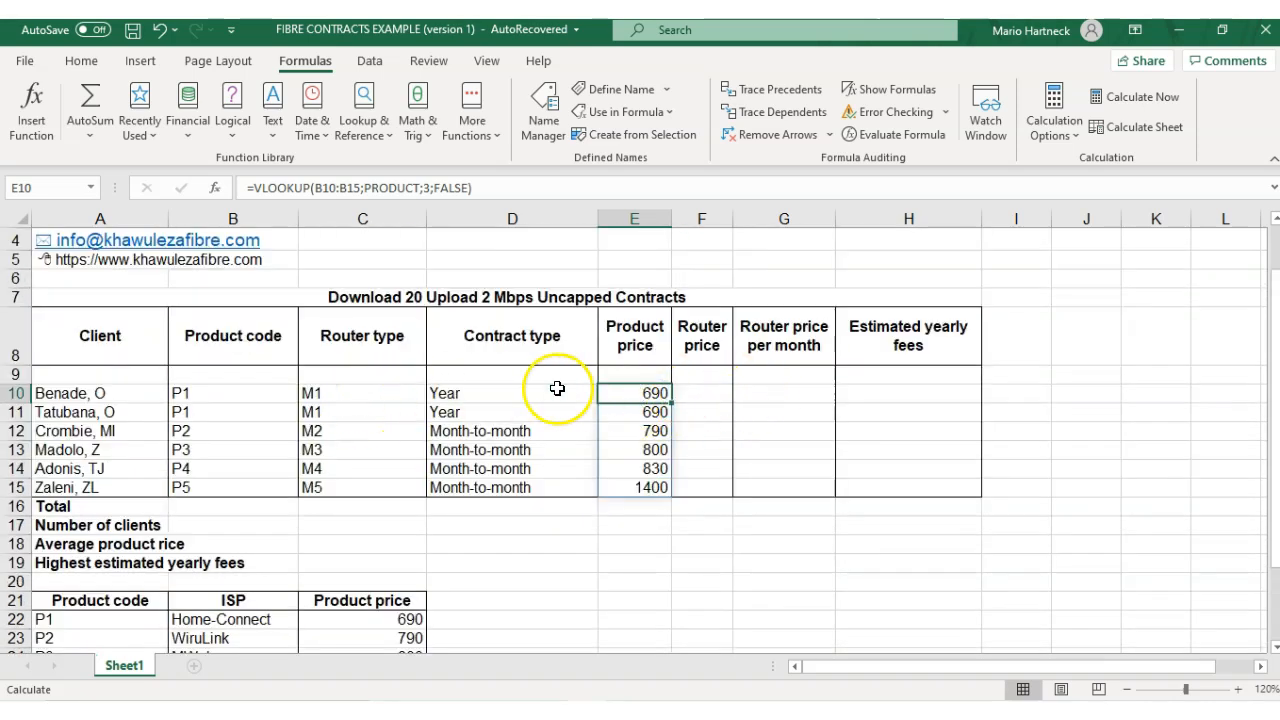
left_click(57, 394)
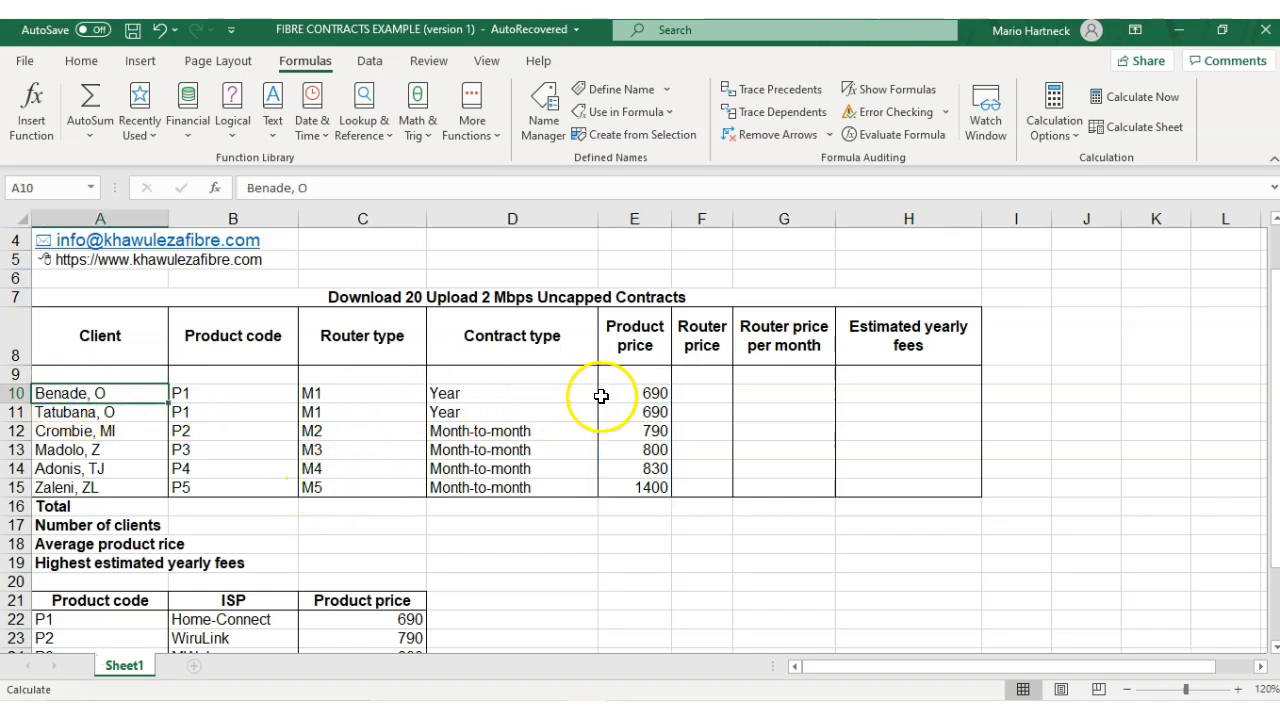
left_click(655, 394)
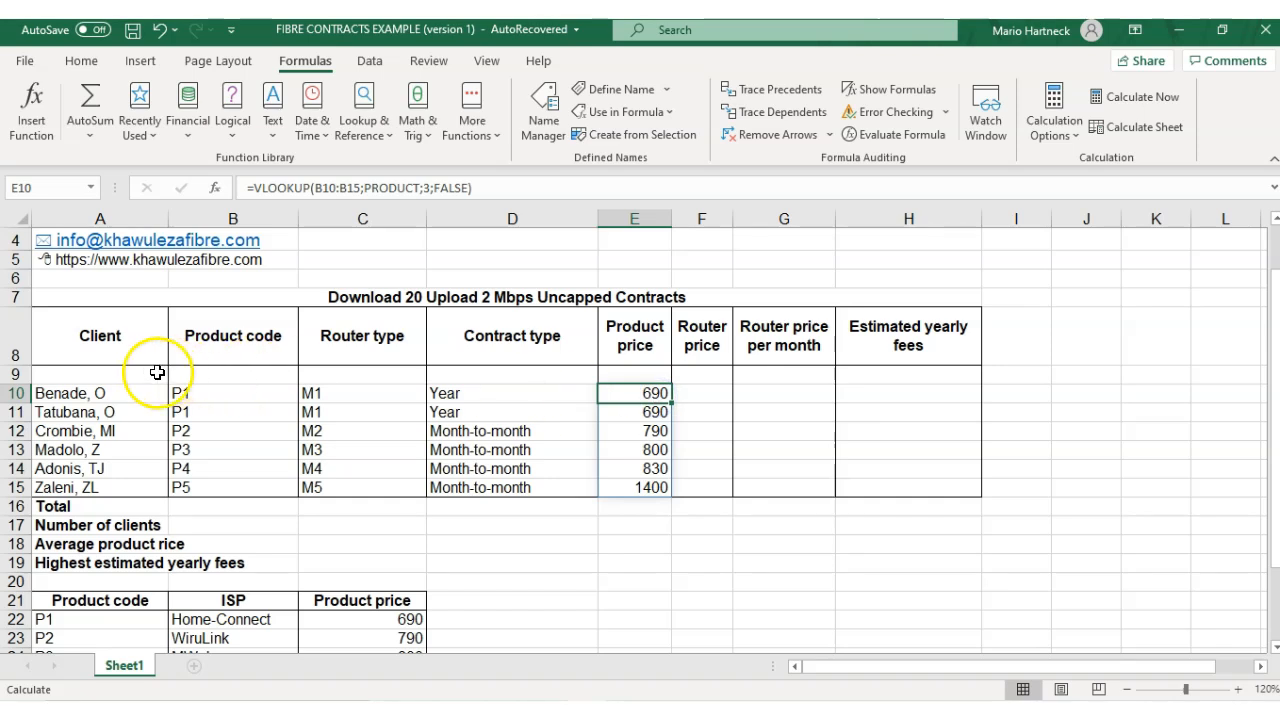
left_click(220, 397)
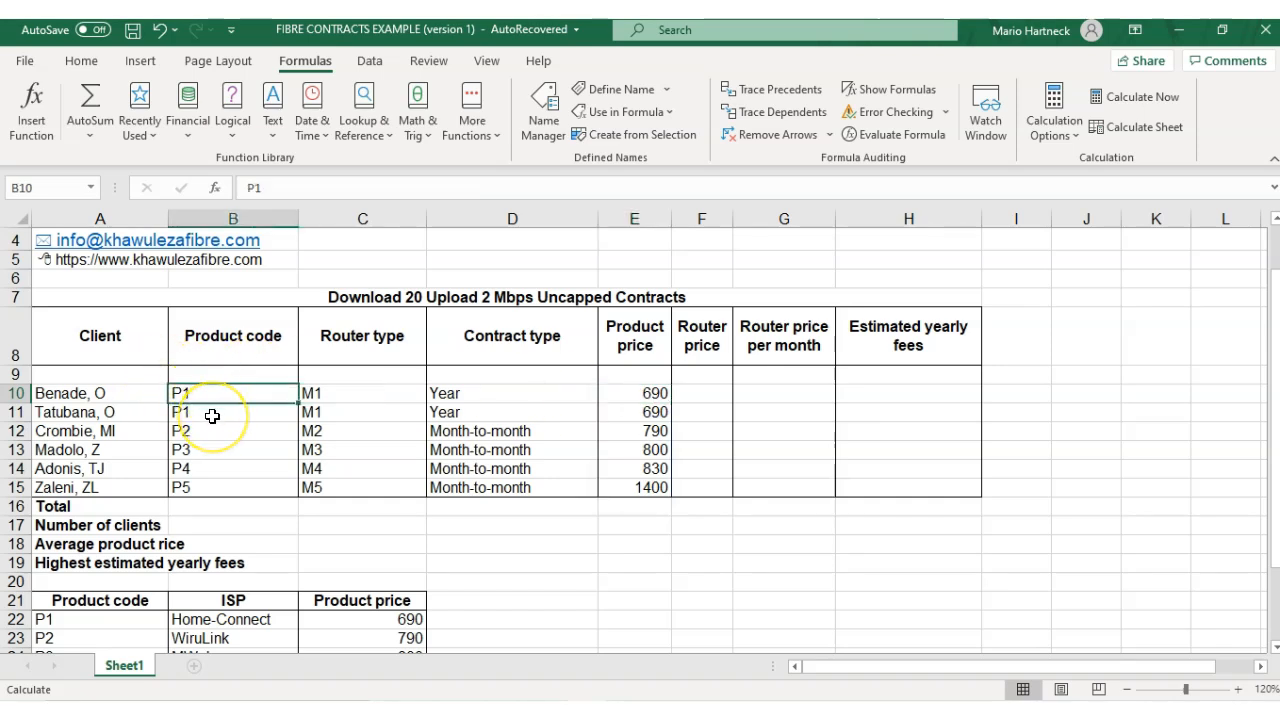
left_click(212, 412)
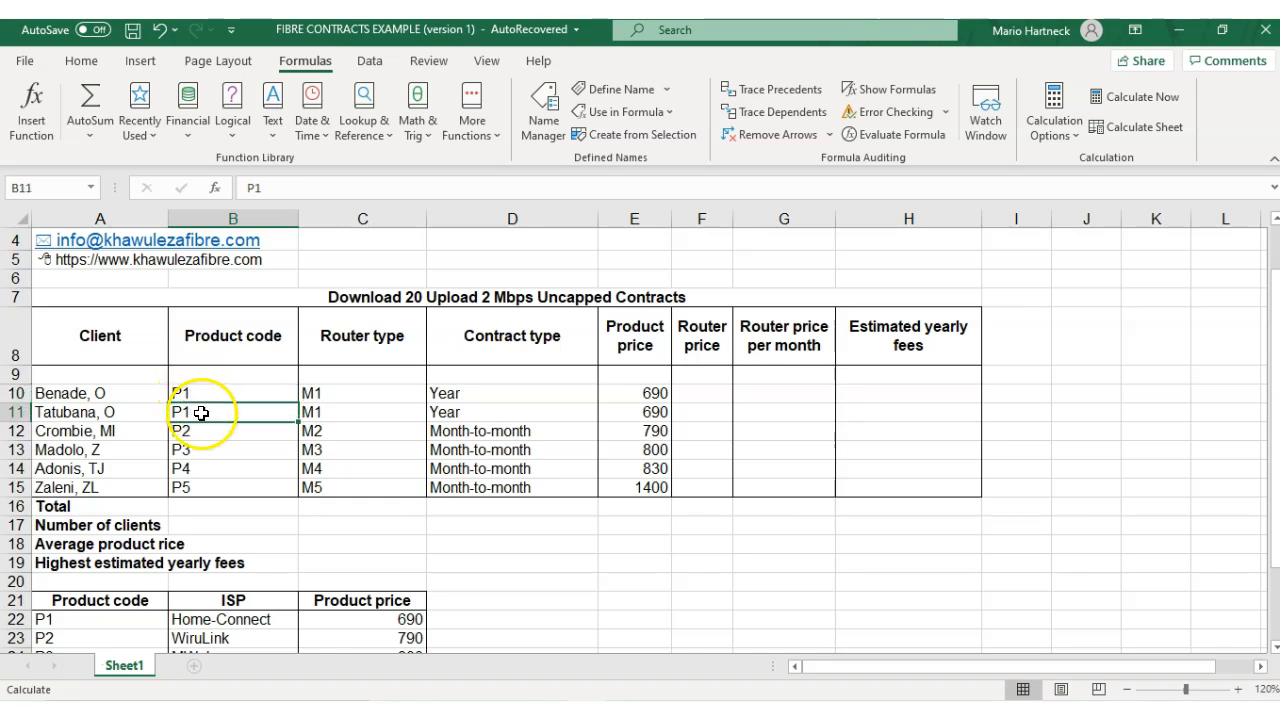
scroll(654, 562, "down", 1)
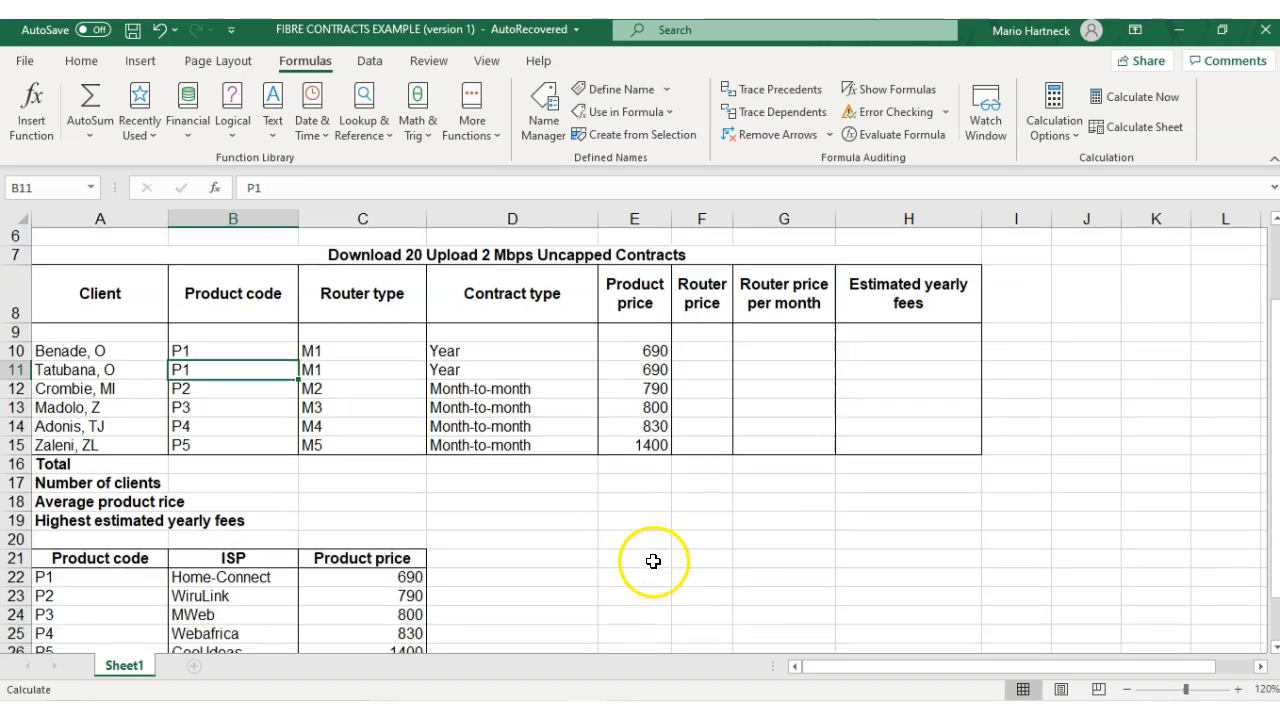
scroll(617, 527, "down", 2)
scroll(617, 528, "up", 2)
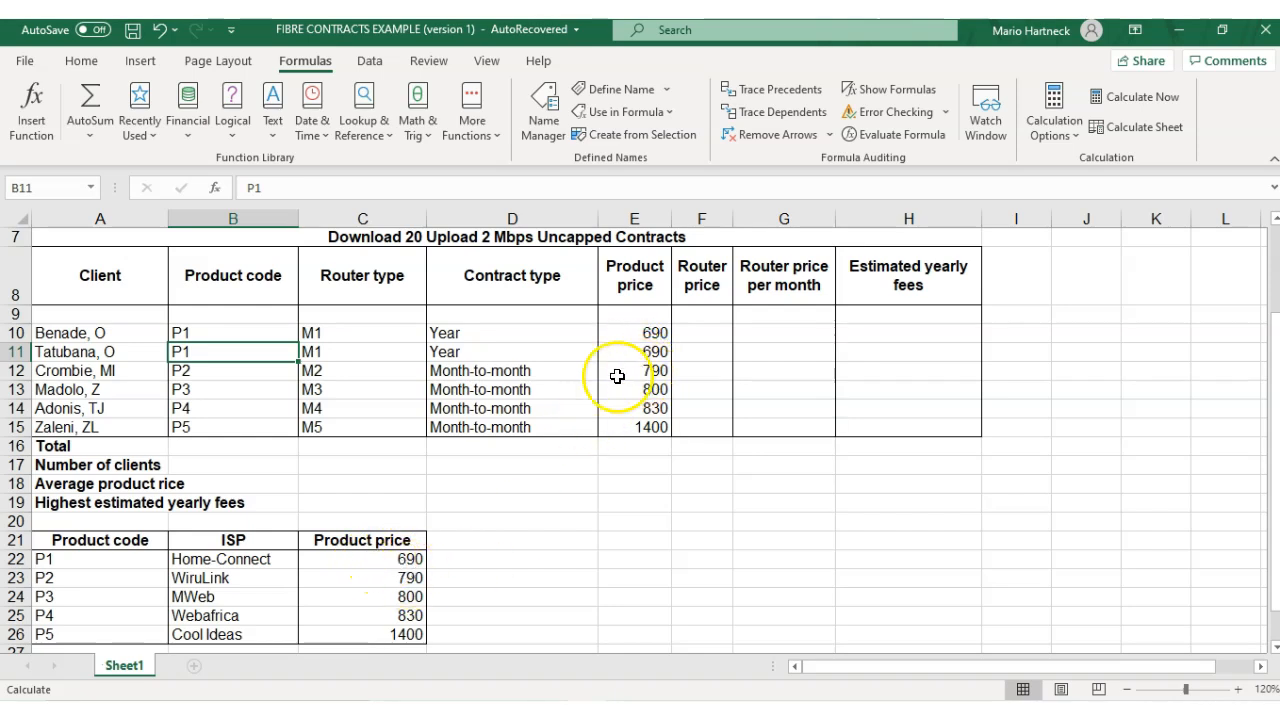
left_click(236, 372)
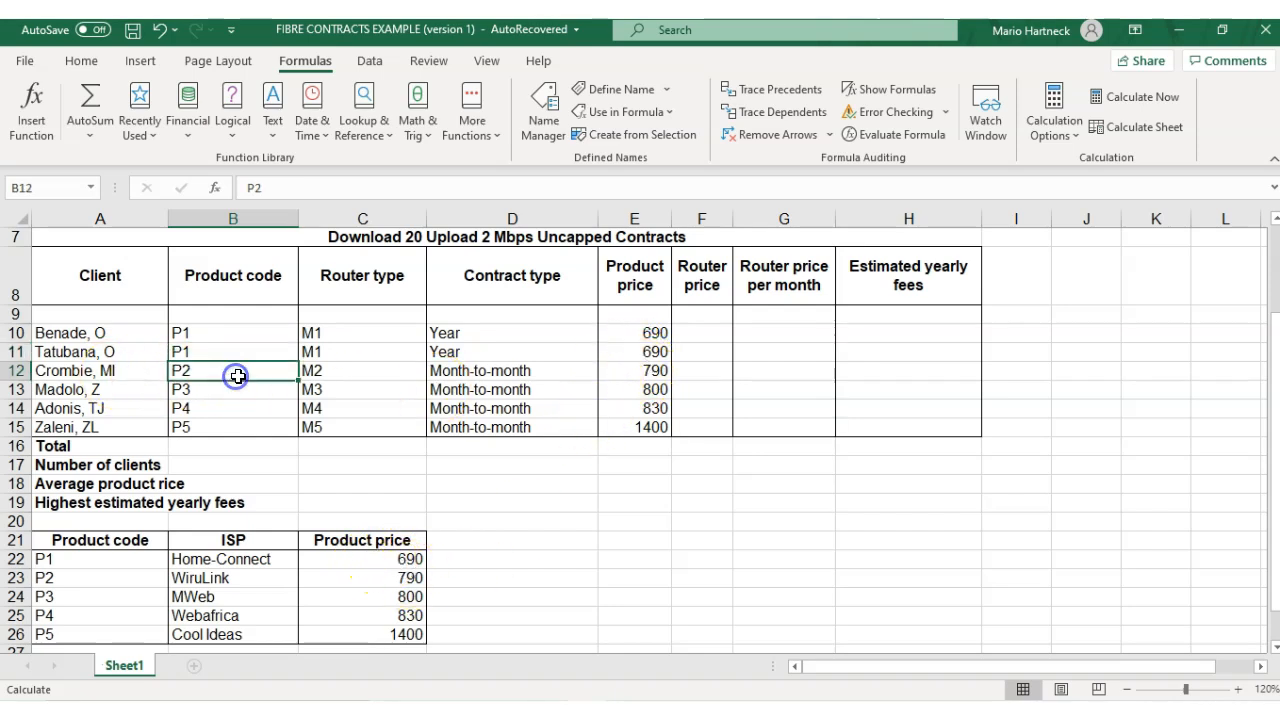
left_click(416, 578)
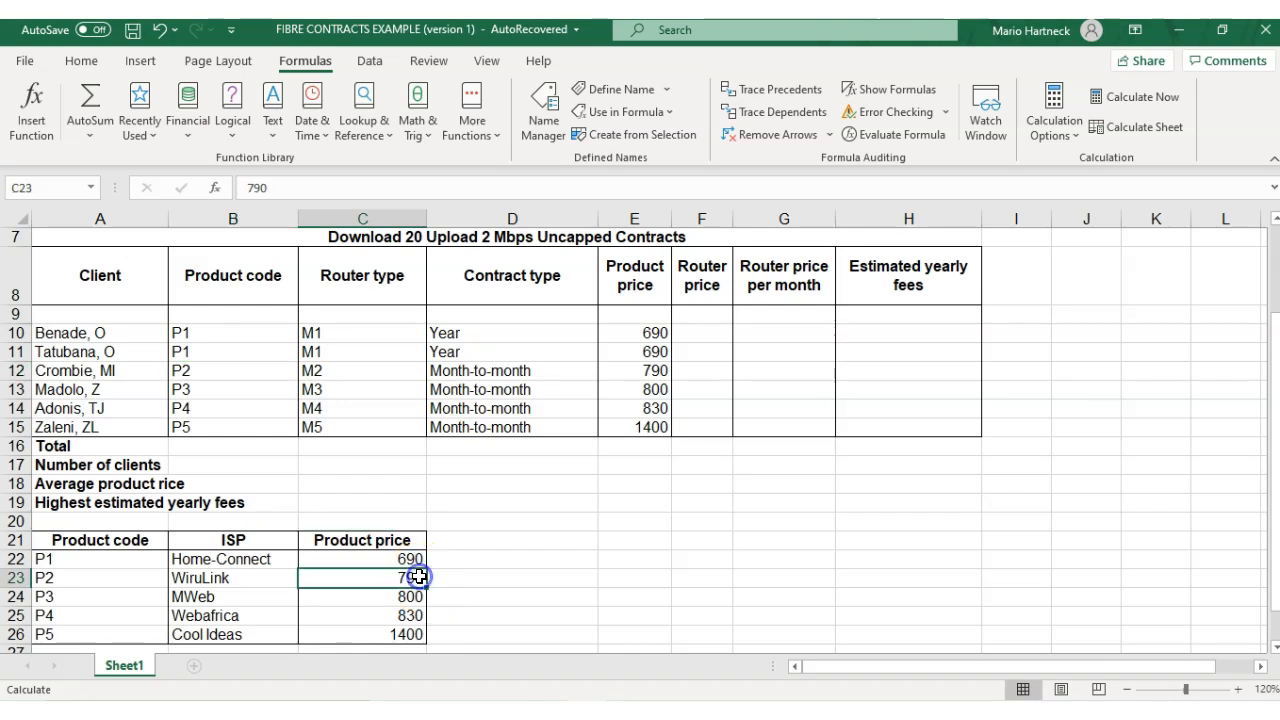
left_click(207, 397)
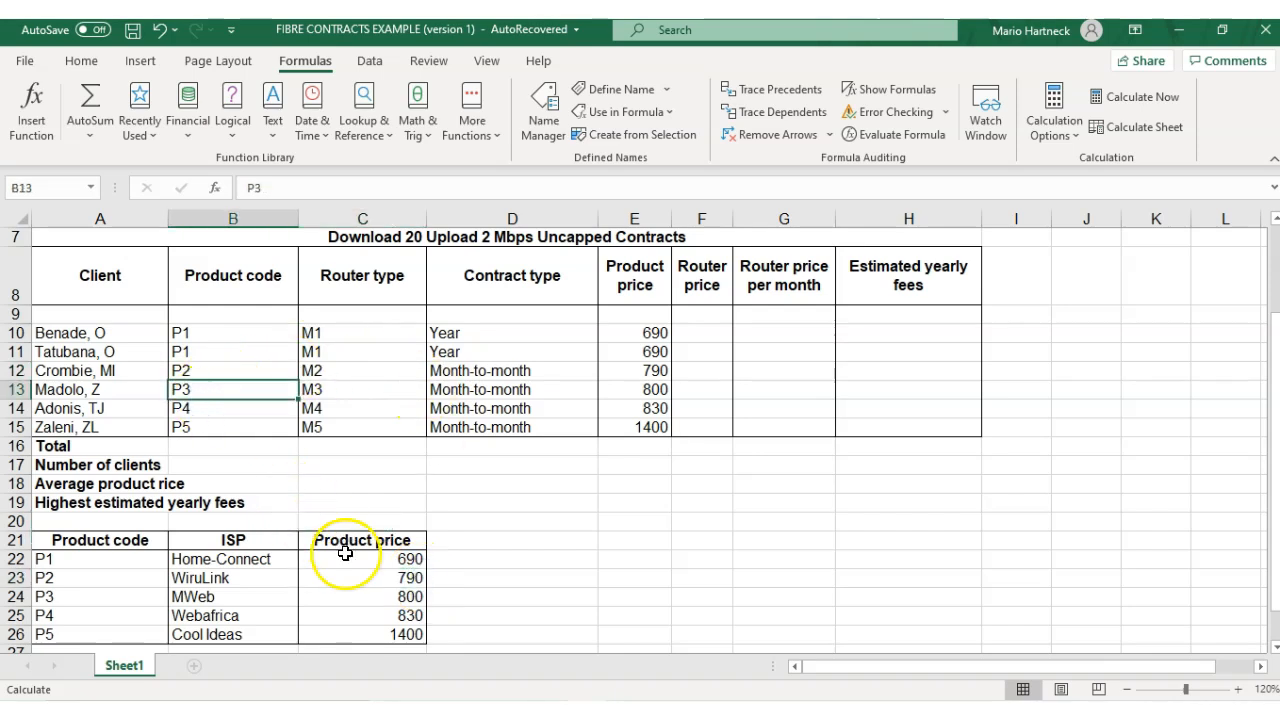
left_click(409, 594)
left_click(52, 597)
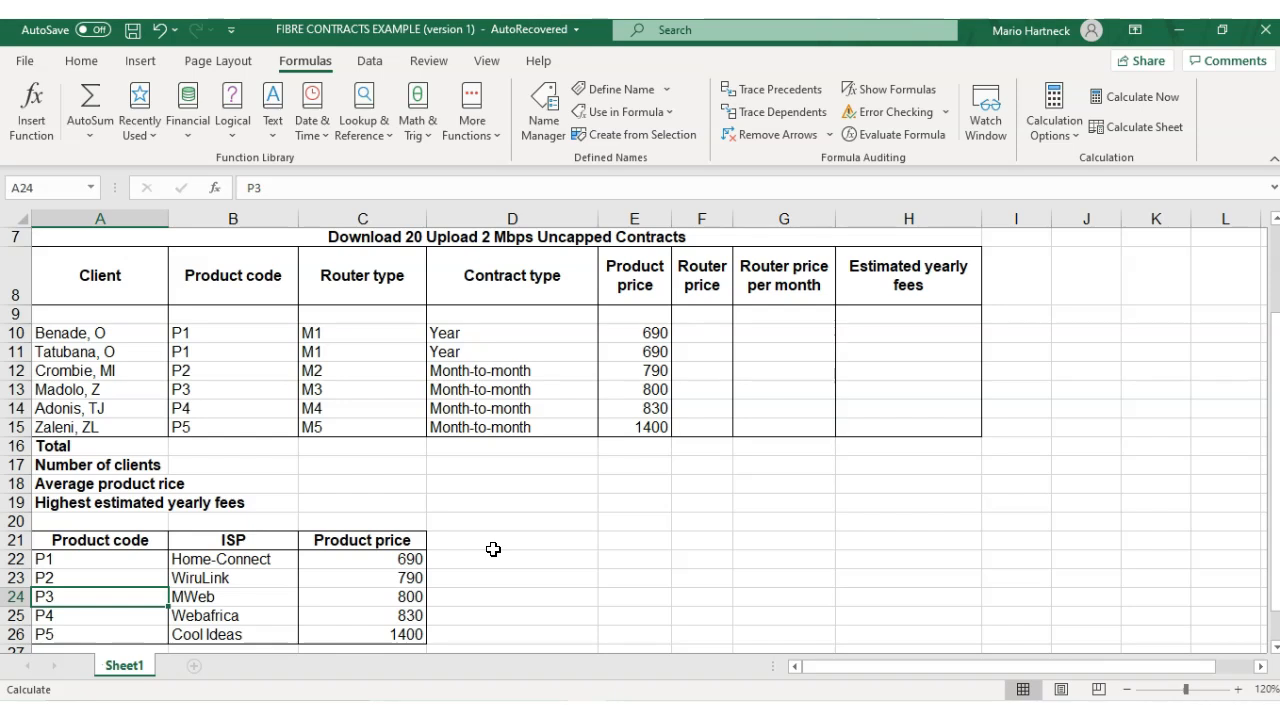
scroll(530, 473, "up", 1)
scroll(530, 470, "down", 9)
scroll(509, 459, "up", 5)
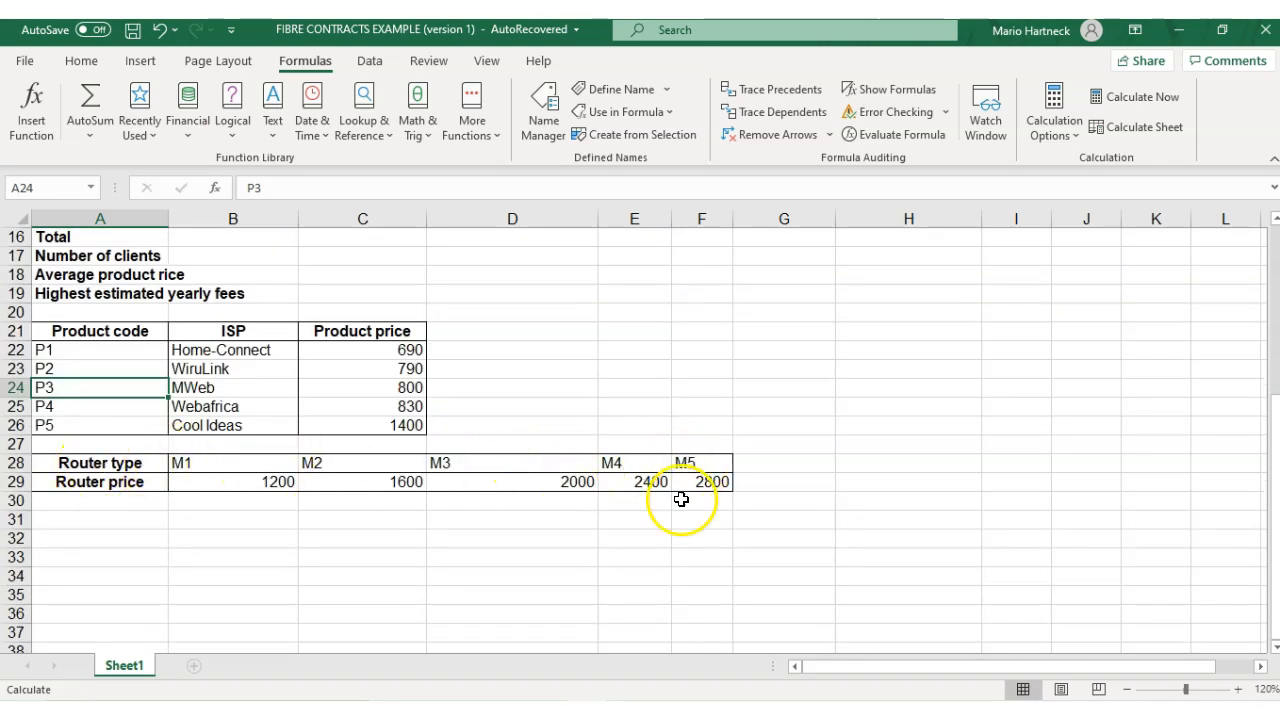
Switch to the H AND V LOOKUPS presentation in PowerPoint and show the H LOOKUP explanation on slide 5
key("alt+Tab")
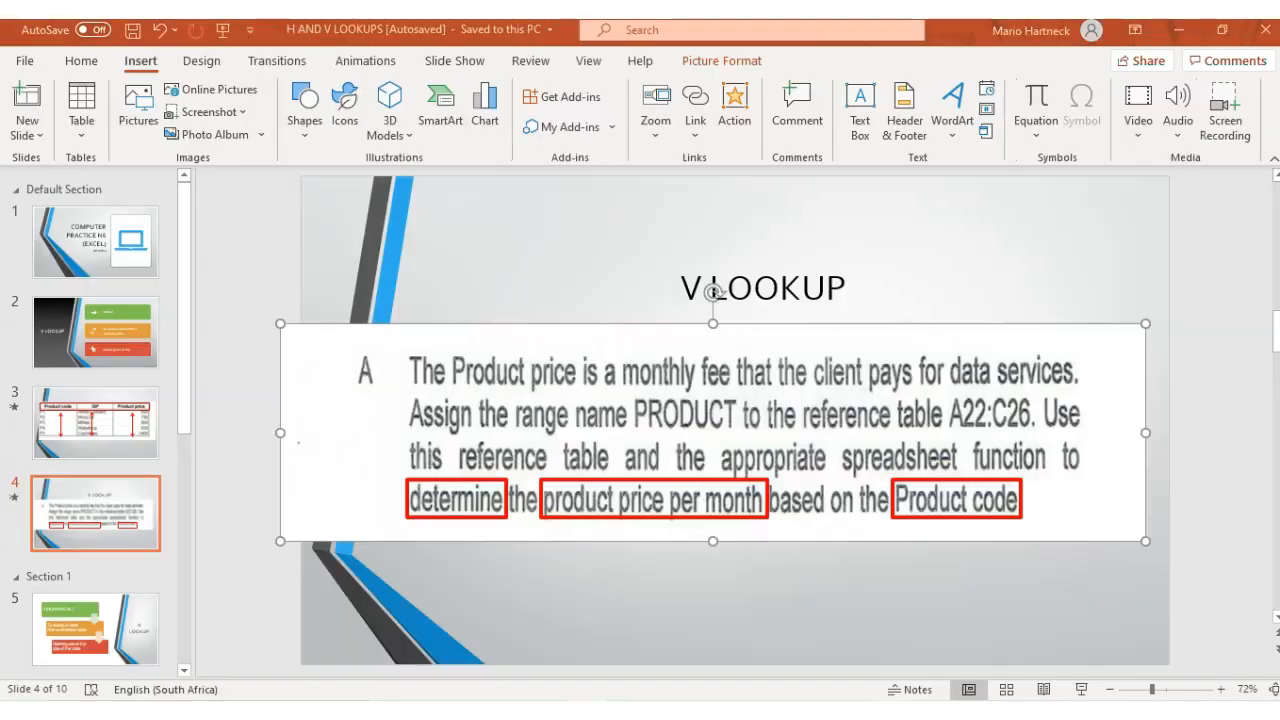
left_click(113, 496)
scroll(124, 497, "down", 3)
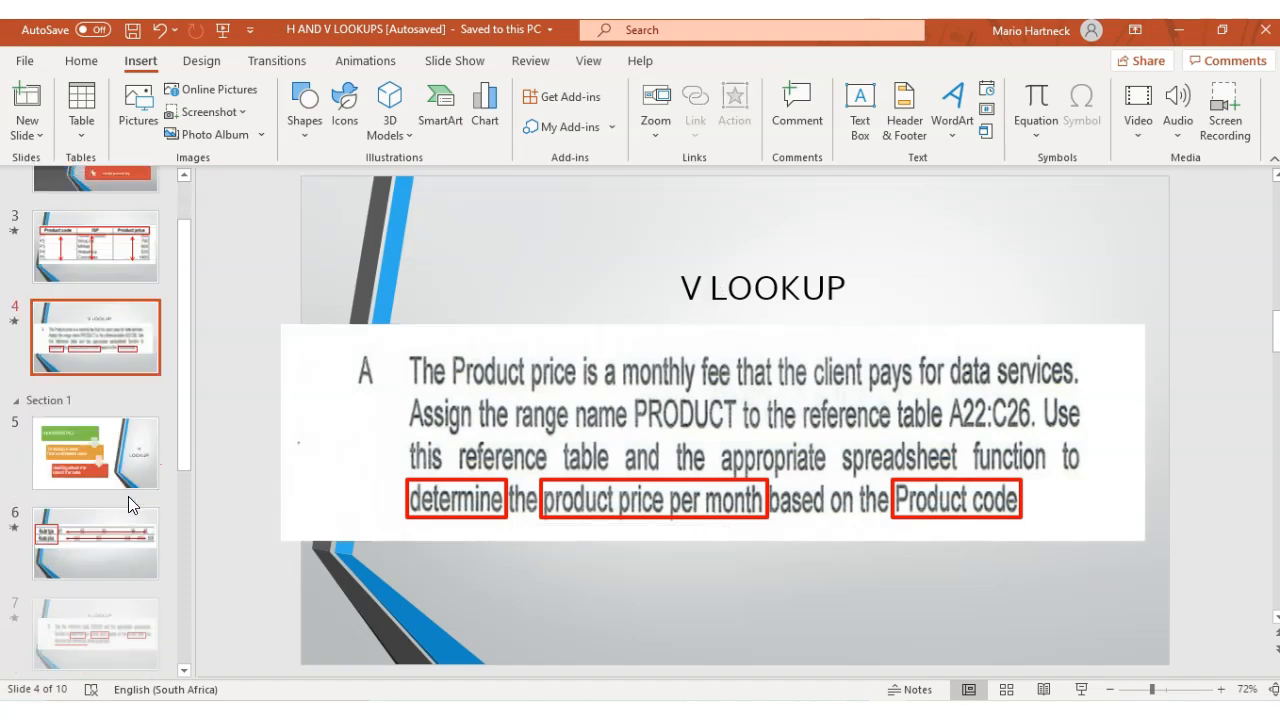
left_click(107, 398)
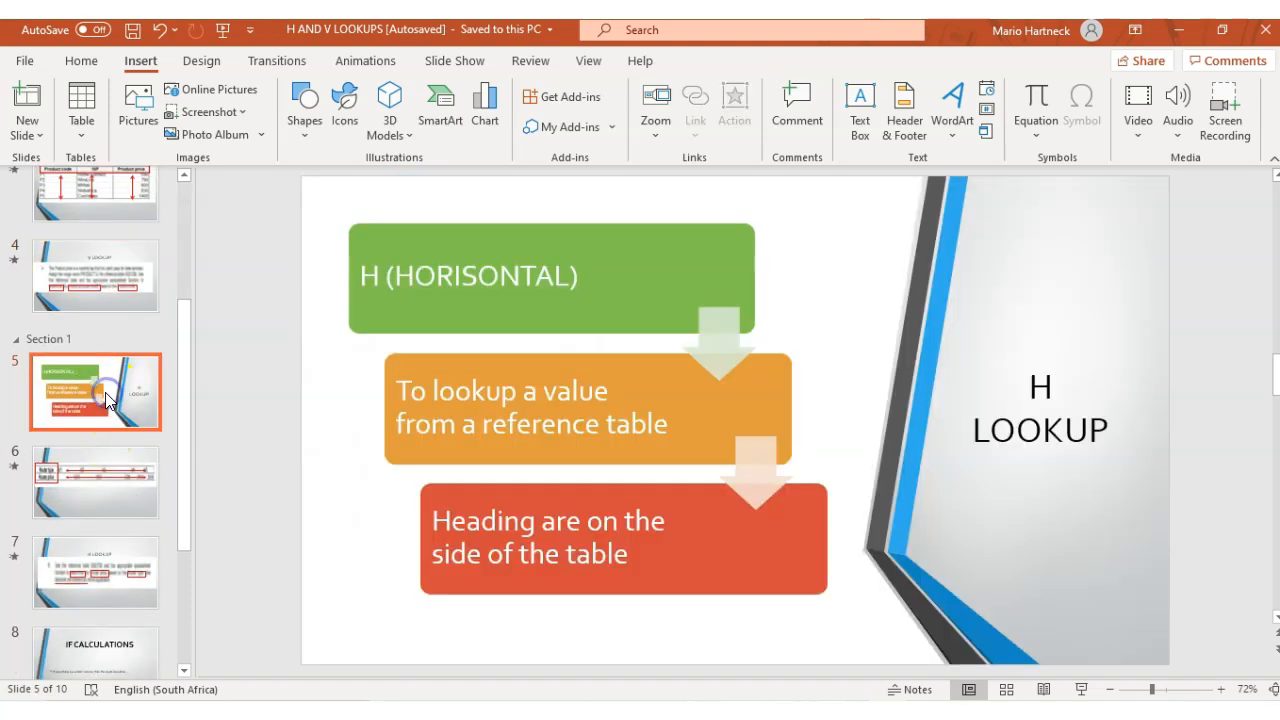
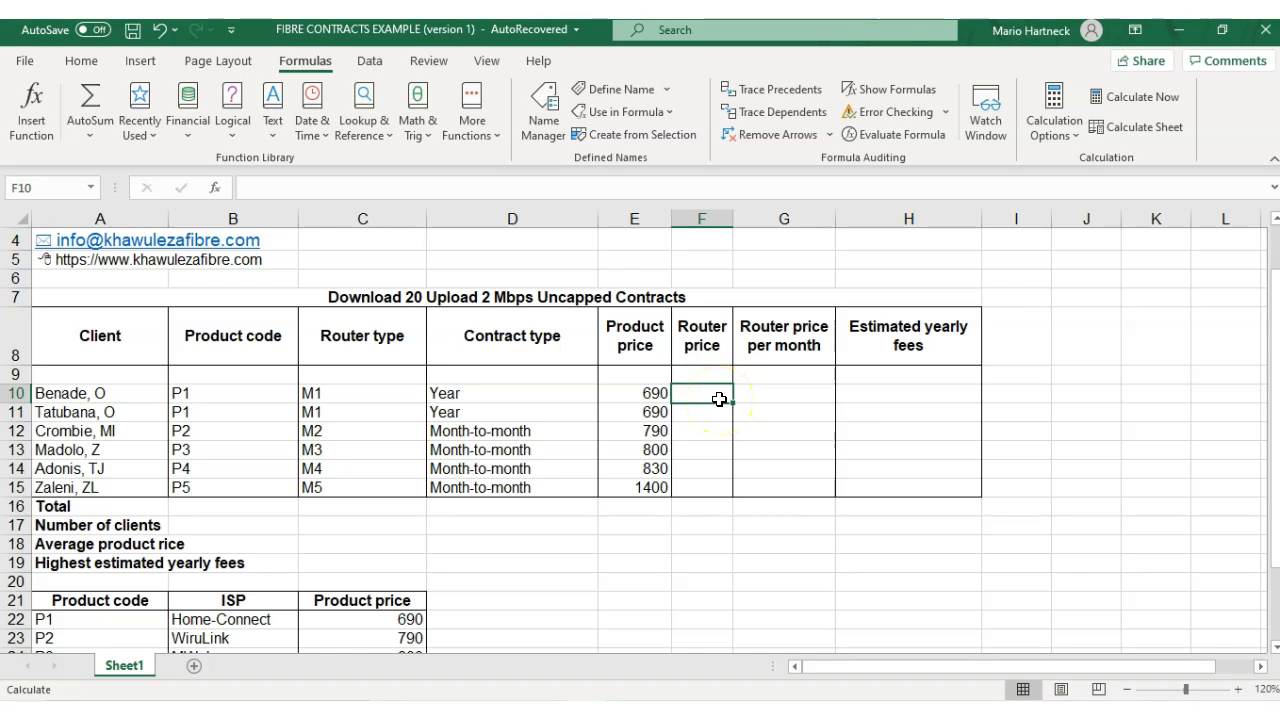
Examine the clients' router types in C10:C15 and the matching router types and prices in B28:F29
left_click_drag(320, 392, 333, 488)
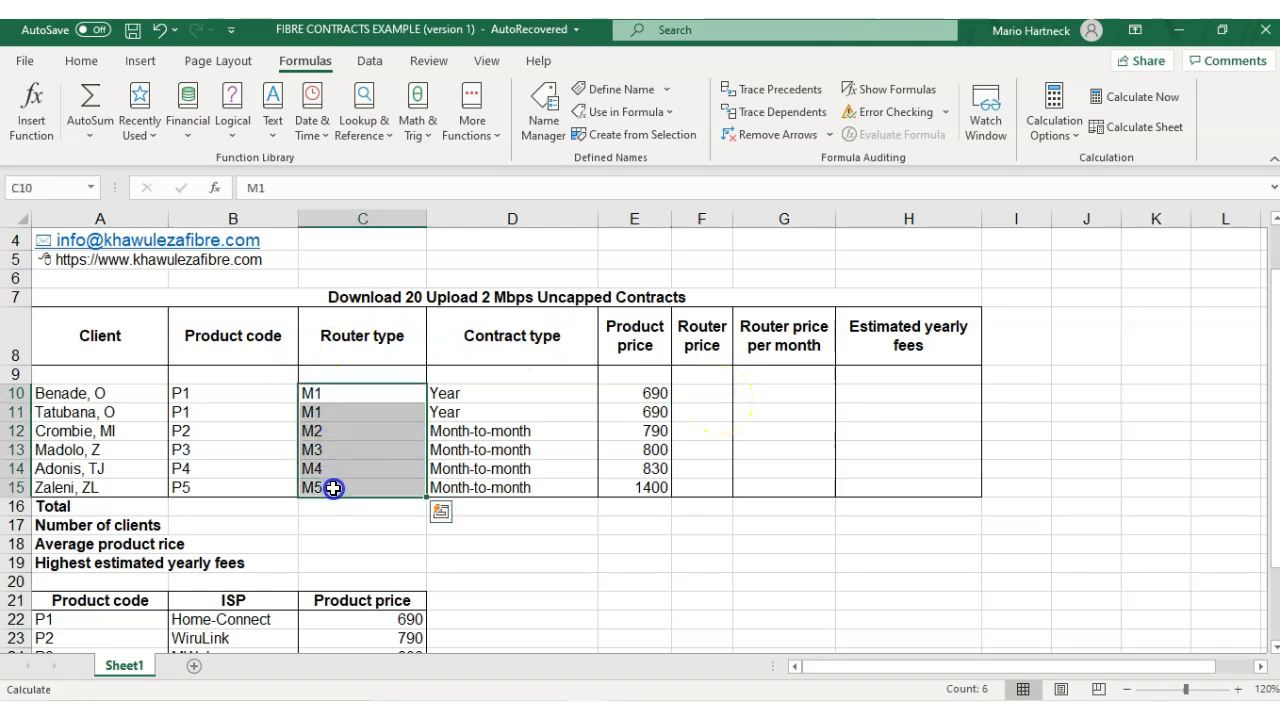
scroll(332, 489, "up", 1)
scroll(329, 491, "down", 5)
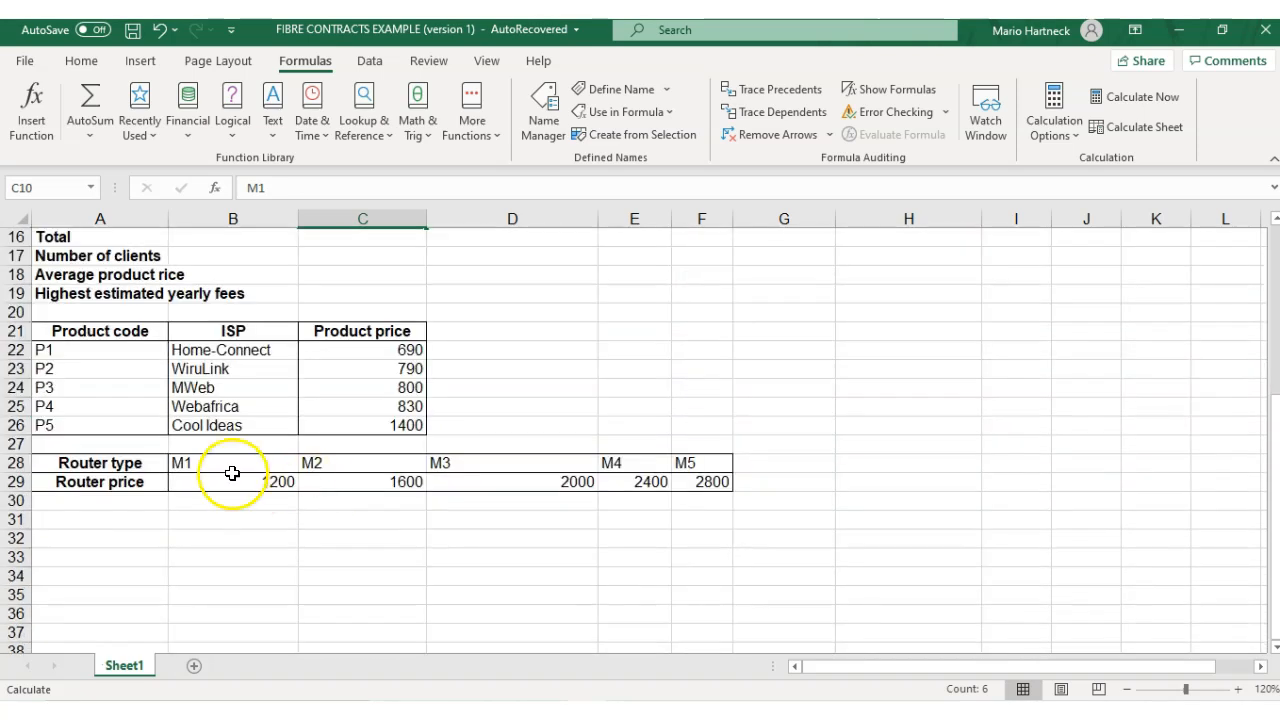
left_click_drag(177, 480, 714, 481)
left_click_drag(196, 461, 450, 462)
left_click_drag(598, 461, 690, 467)
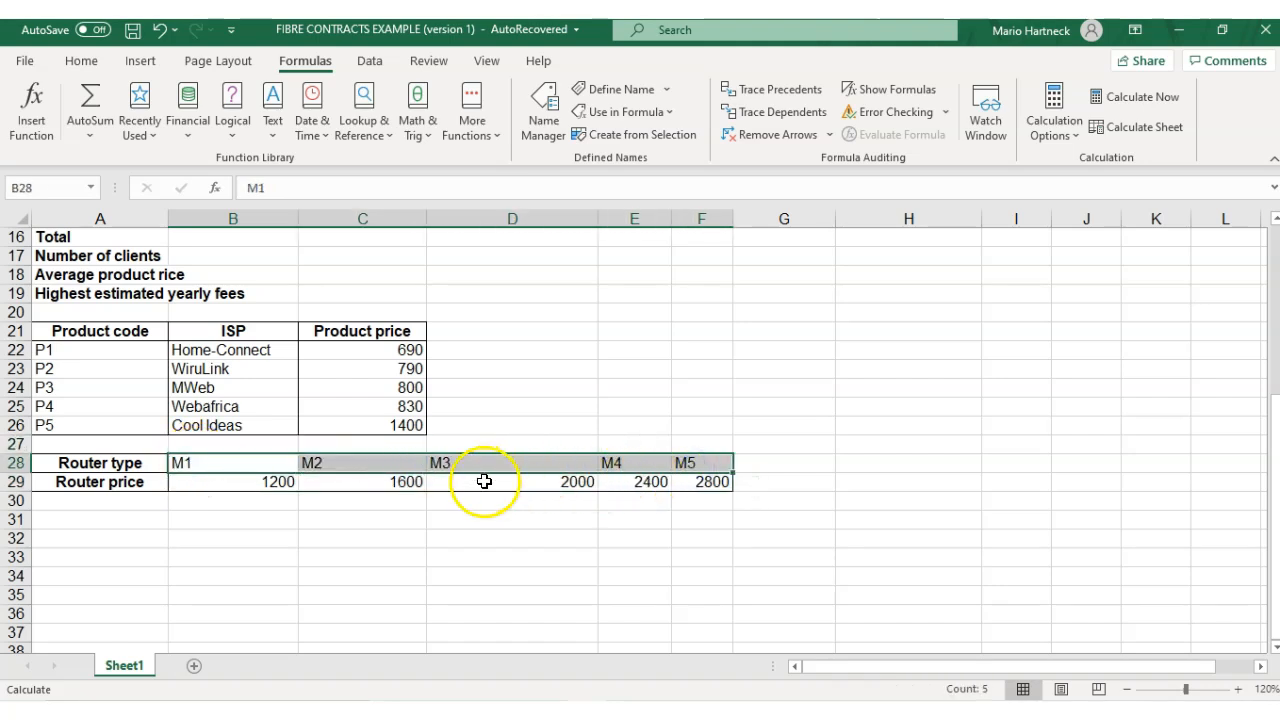
Insert an HLOOKUP function in the first Router price cell, F10
scroll(466, 484, "up", 3)
scroll(466, 484, "up", 2)
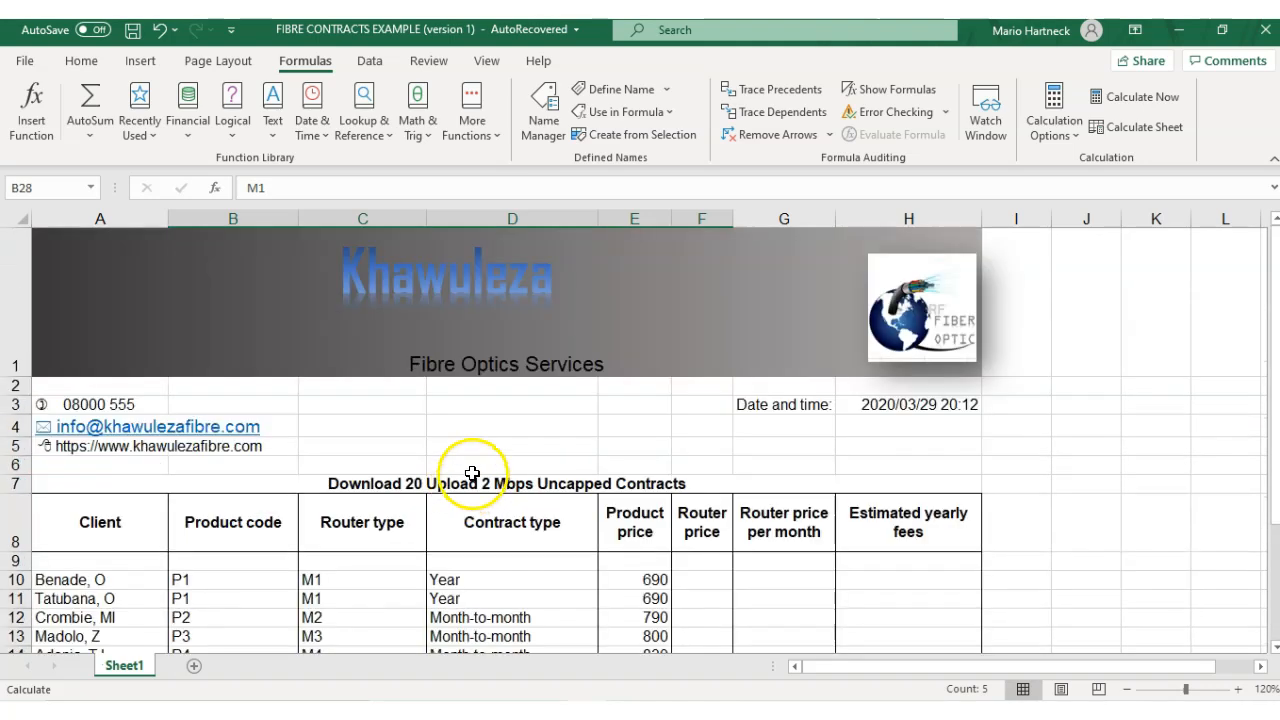
scroll(472, 473, "down", 2)
left_click(711, 337)
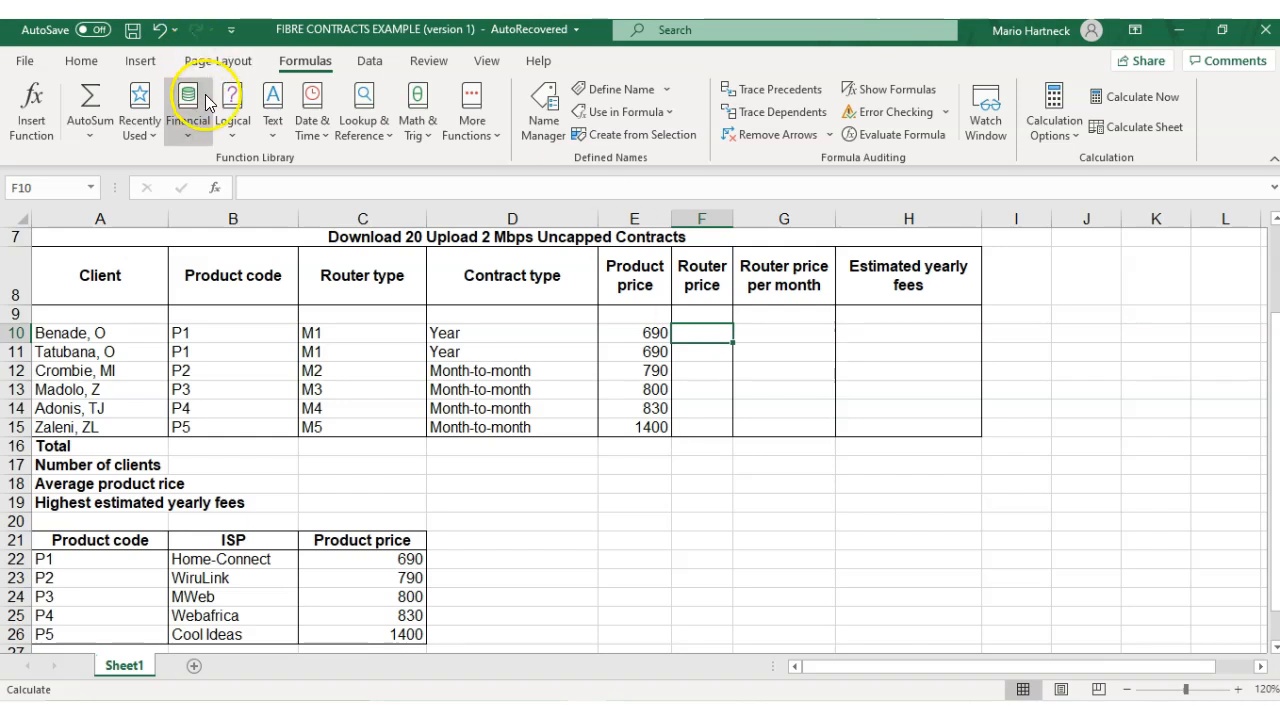
left_click(362, 118)
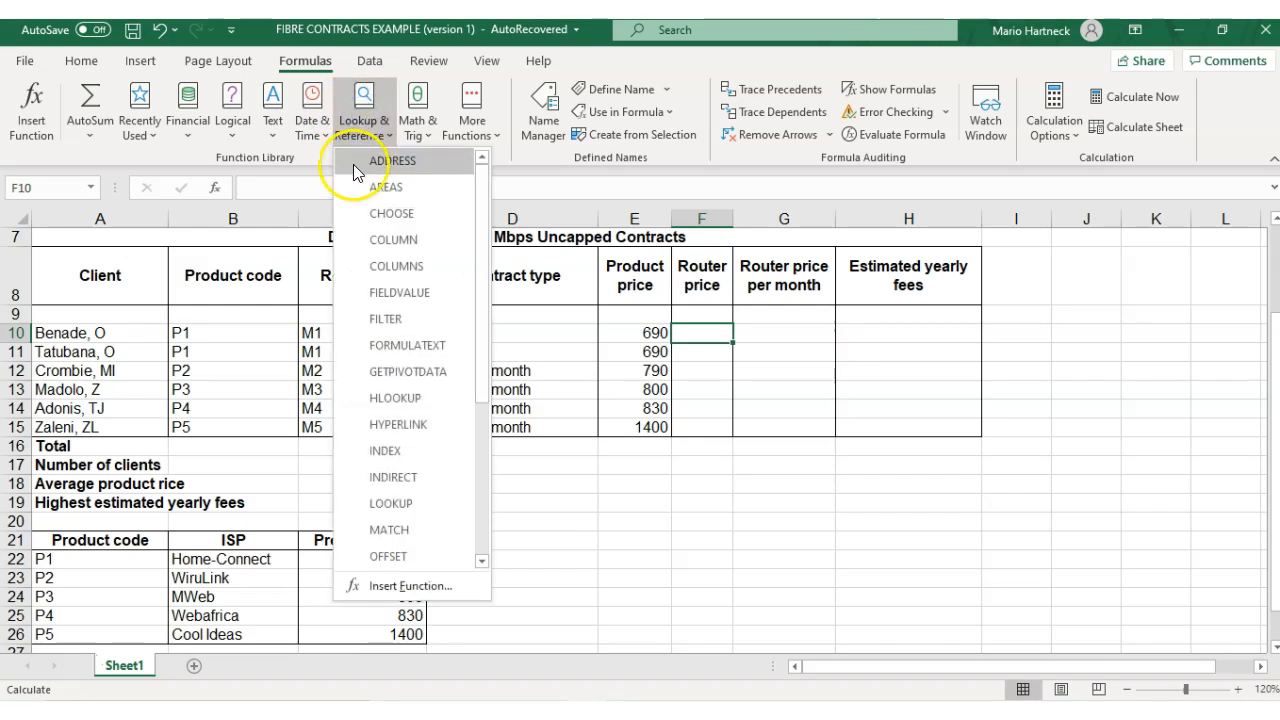
scroll(435, 392, "down", 3)
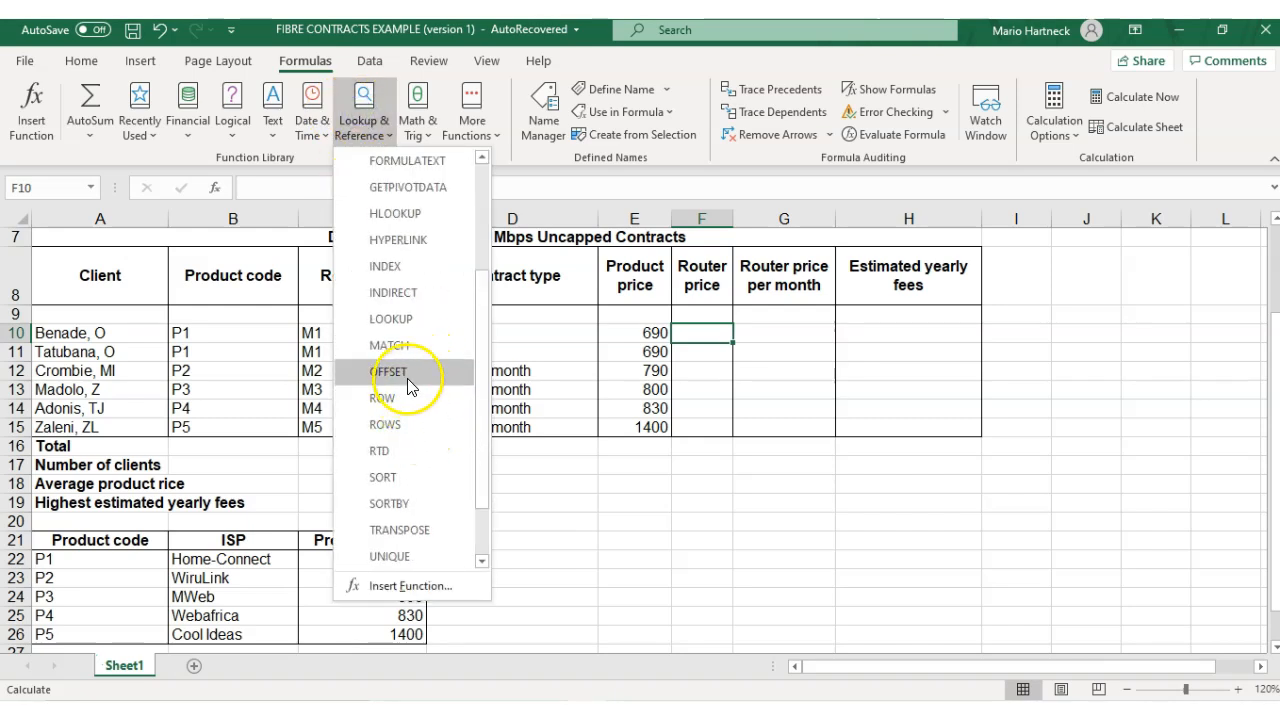
left_click(412, 214)
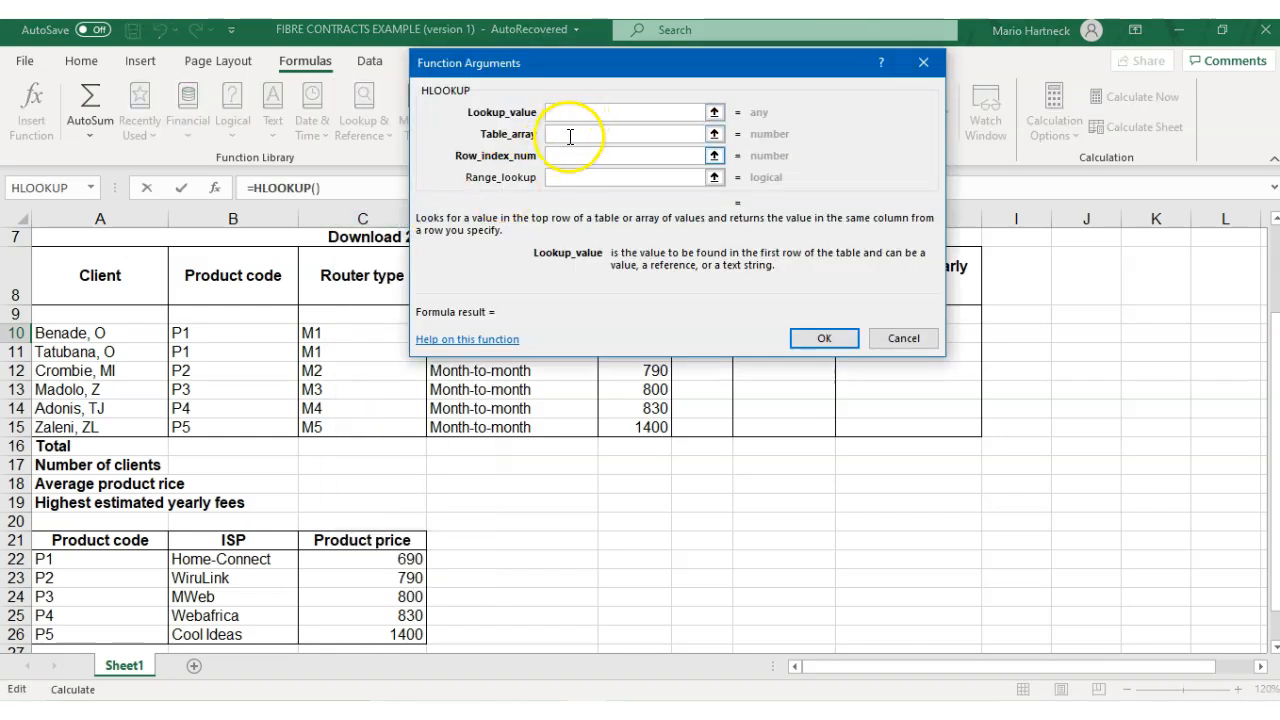
Set the HLOOKUP lookup value to the router types in C10:C15 and the table array to B28:F29
left_click_drag(628, 74, 811, 122)
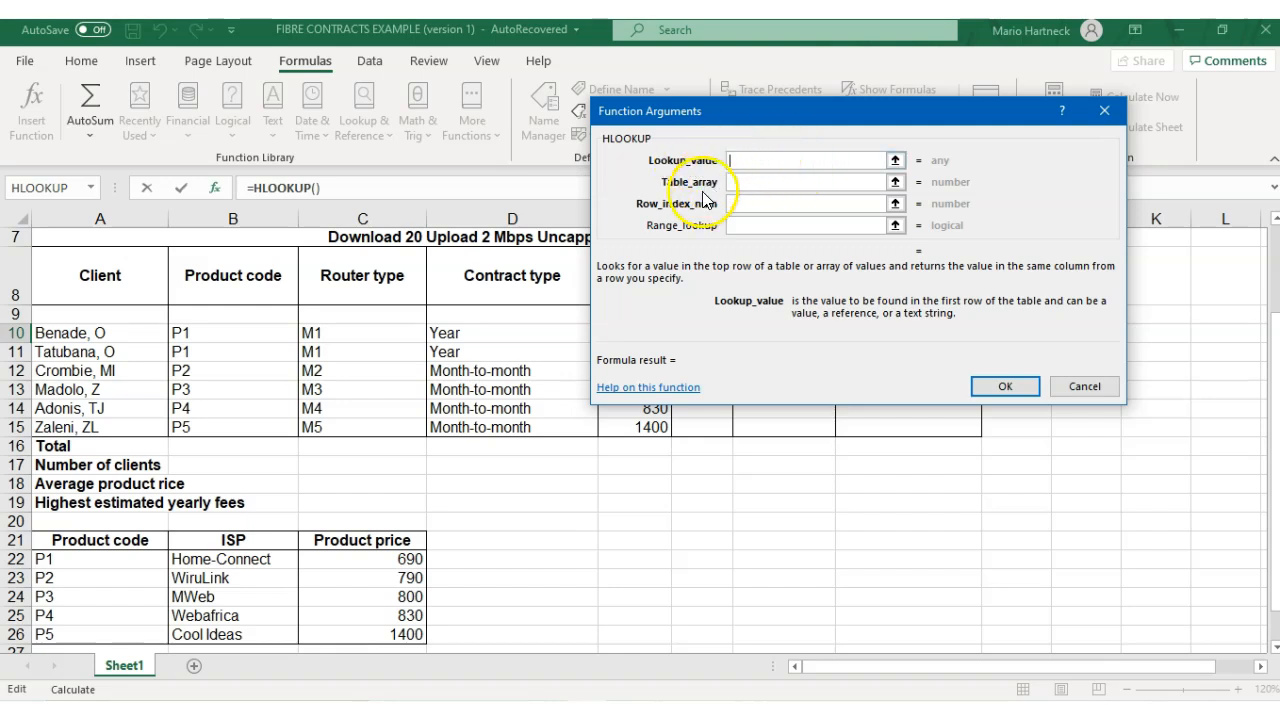
left_click_drag(357, 327, 359, 426)
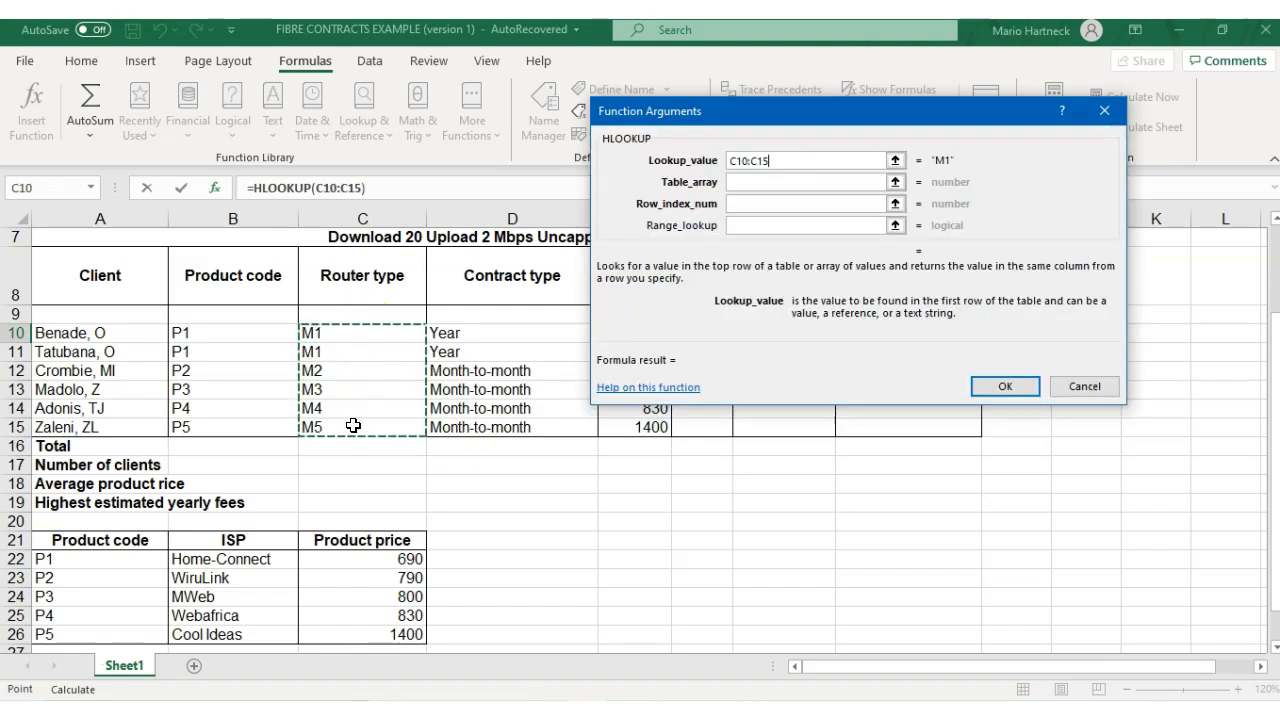
left_click(739, 182)
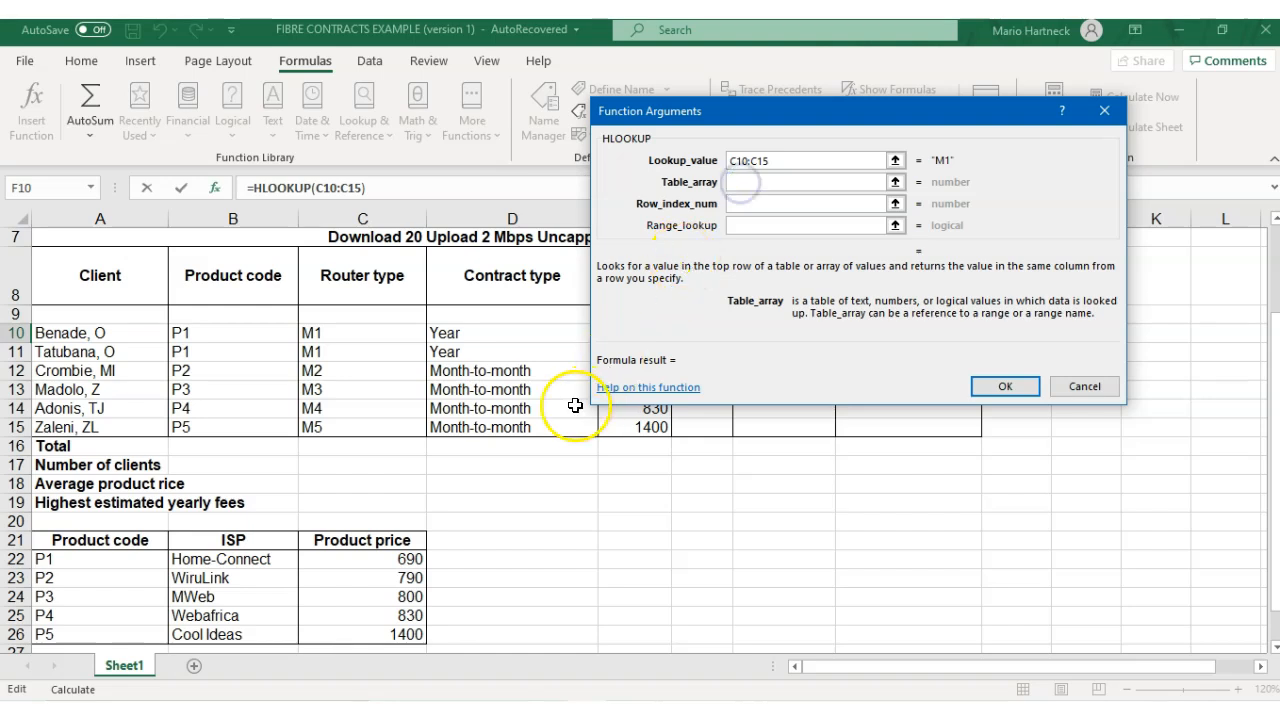
scroll(500, 471, "down", 2)
left_click_drag(223, 520, 700, 538)
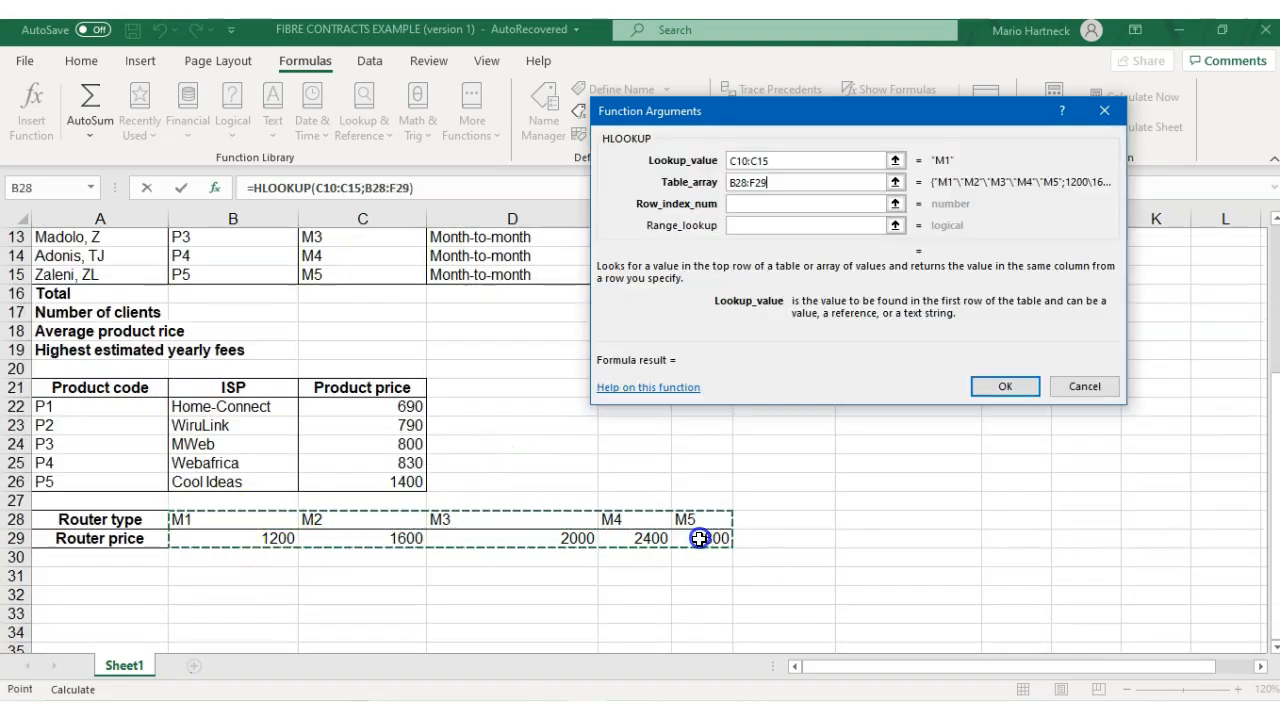
Set the HLOOKUP row index number to 2 so it returns the Router price row
left_click(740, 204)
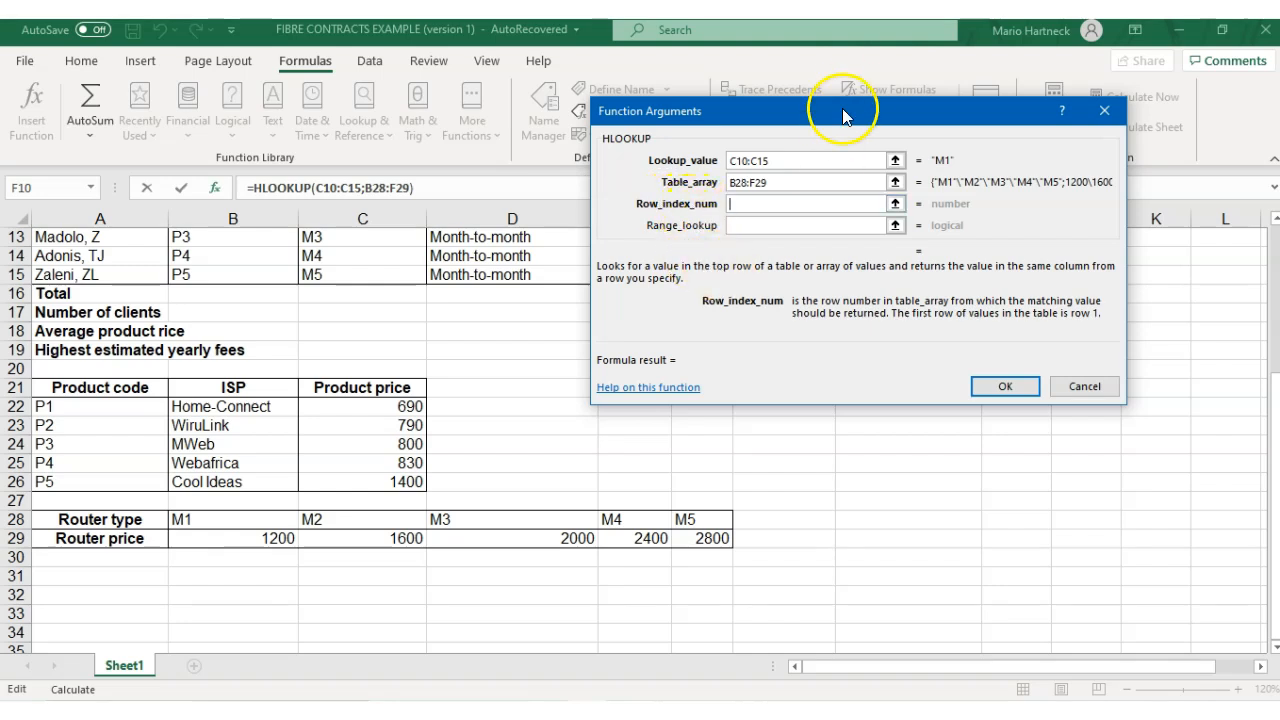
left_click_drag(850, 106, 864, 415)
scroll(729, 314, "up", 2)
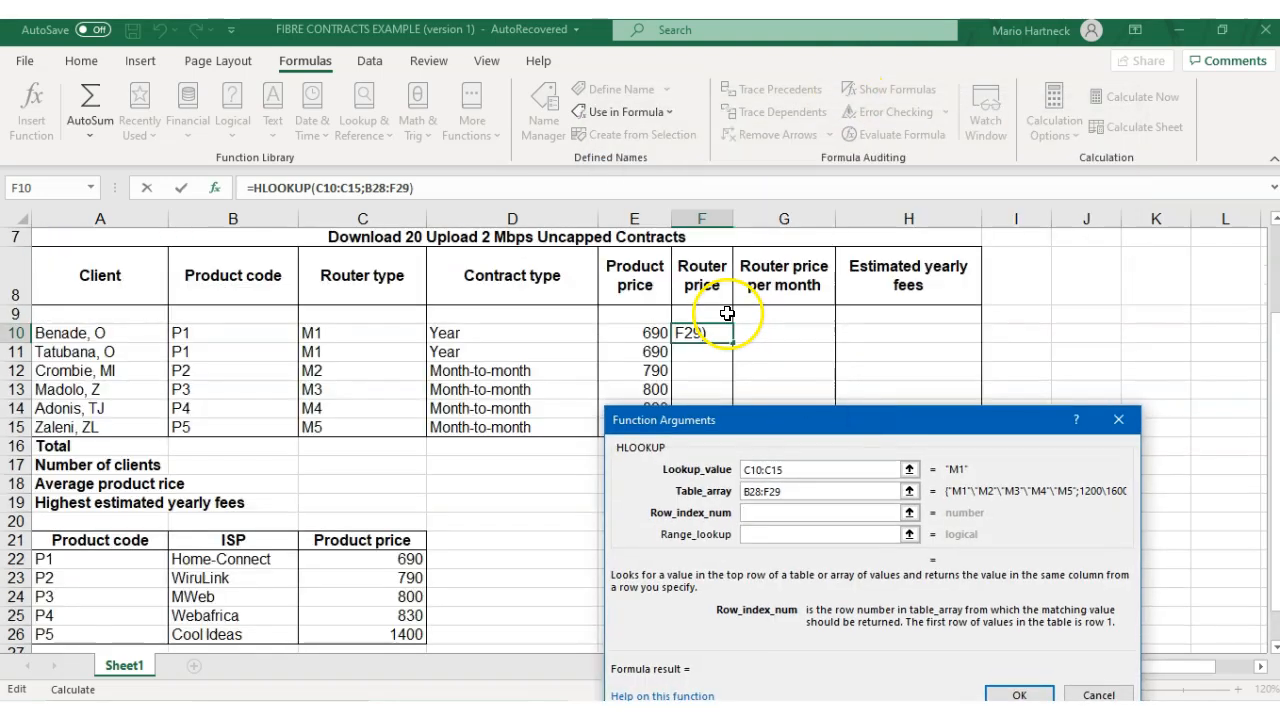
left_click_drag(811, 427, 810, 206)
scroll(323, 415, "down", 4)
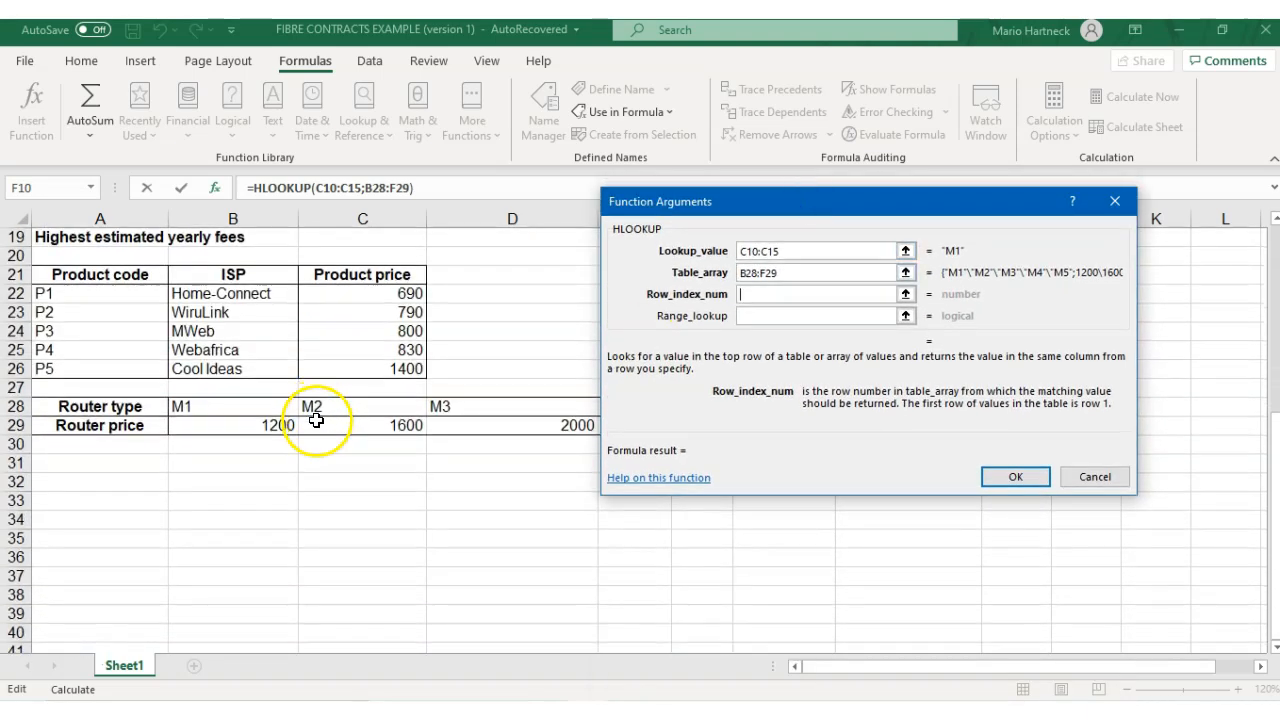
scroll(316, 421, "up", 3)
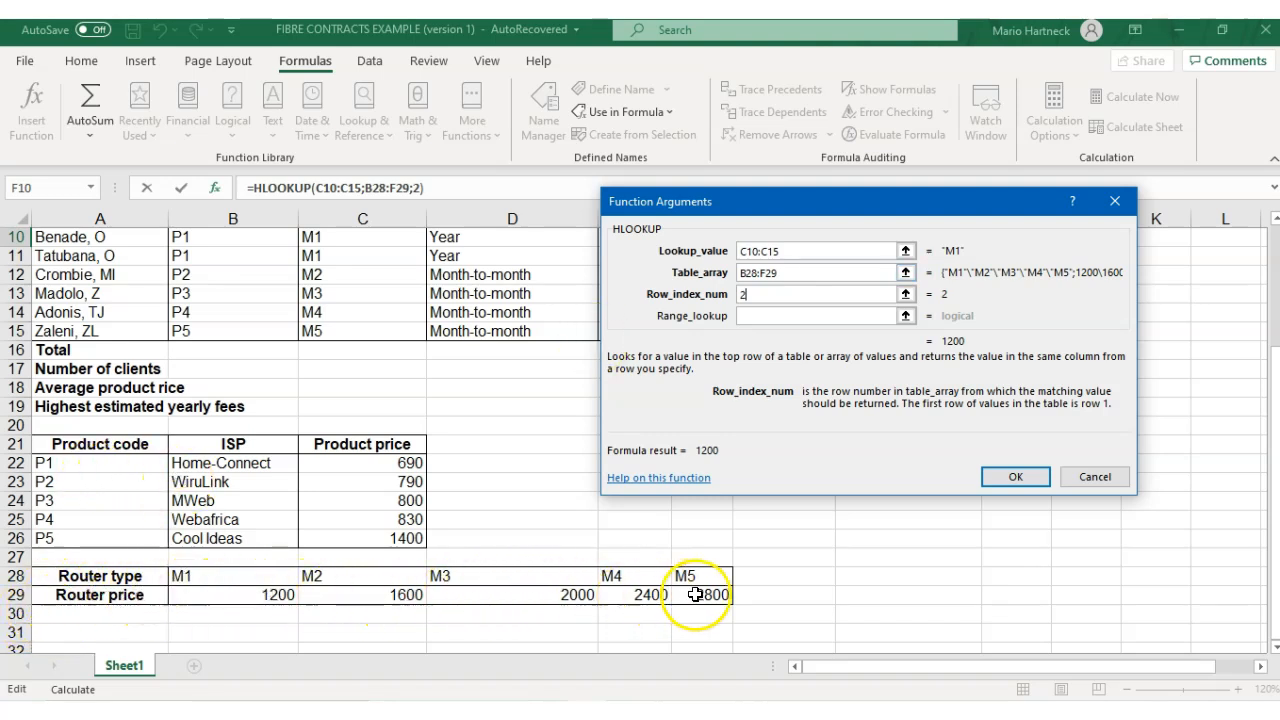
left_click(750, 316)
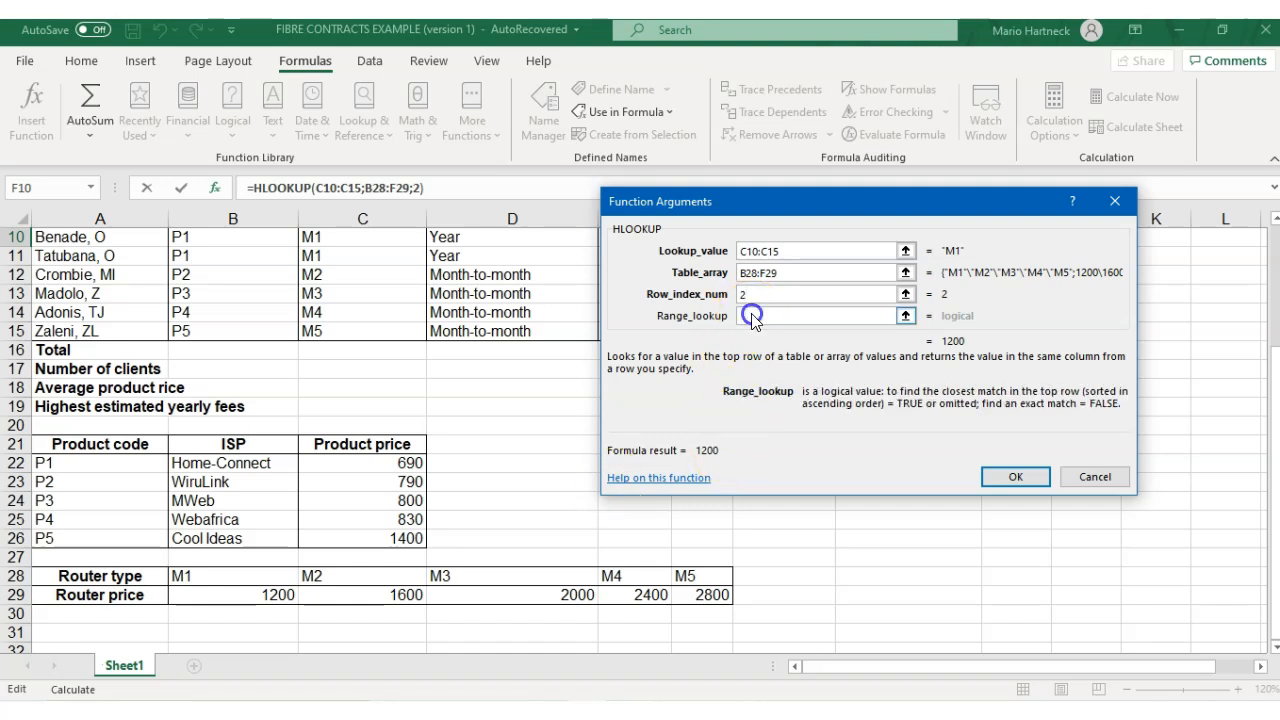
type("FALSE")
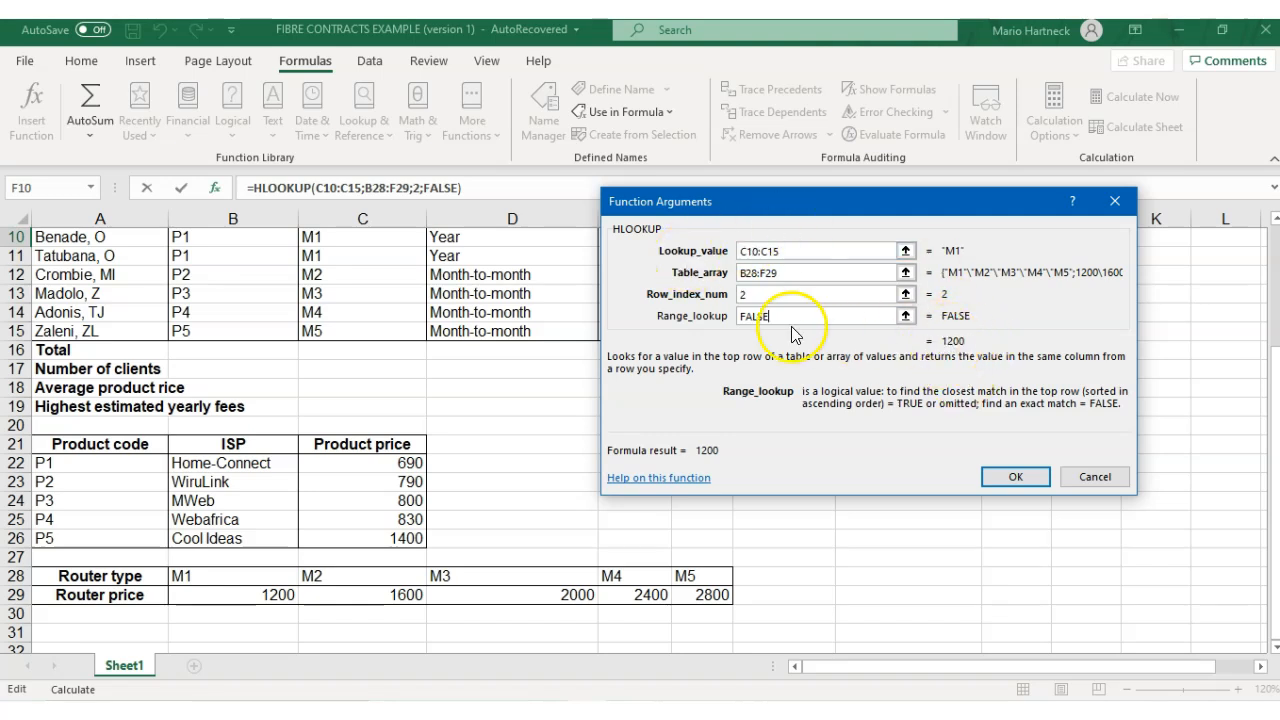
key("BackSpace")
key("BackSpace")
key("BackSpace")
key("BackSpace")
key("BackSpace")
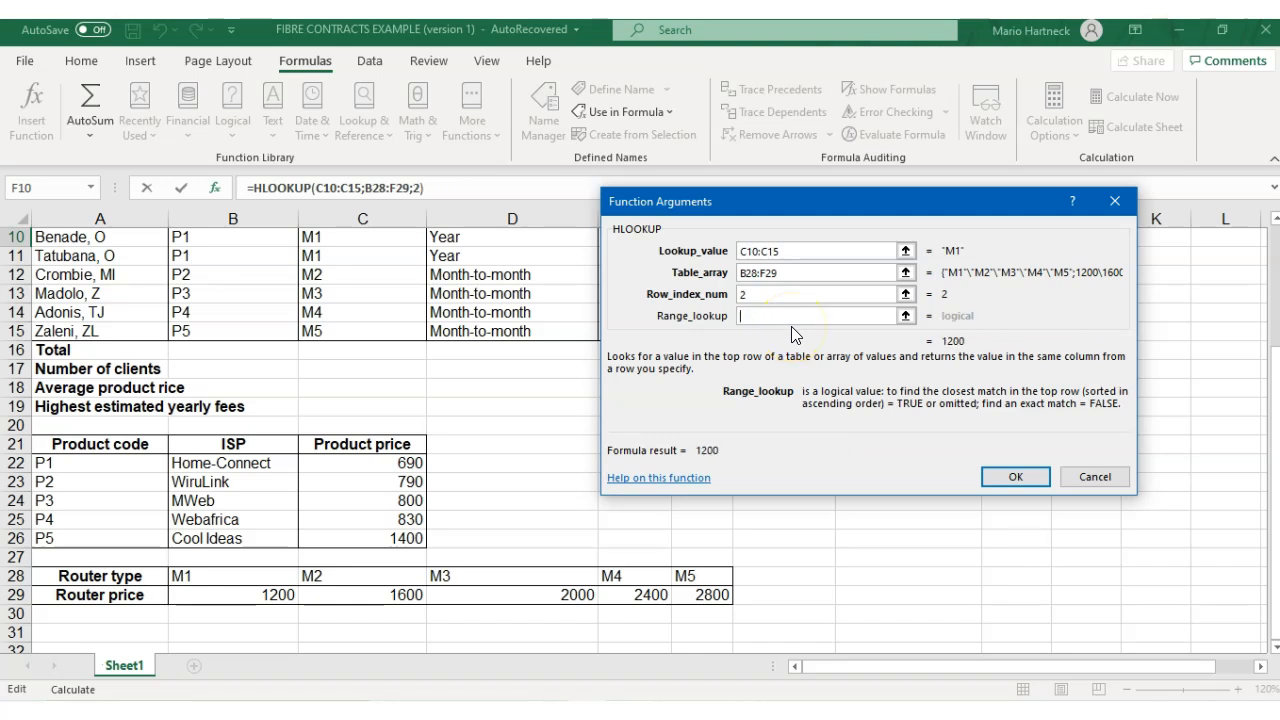
Set the HLOOKUP range lookup to FALSE for an exact match and enter the function in F10
left_click(950, 321)
type("F")
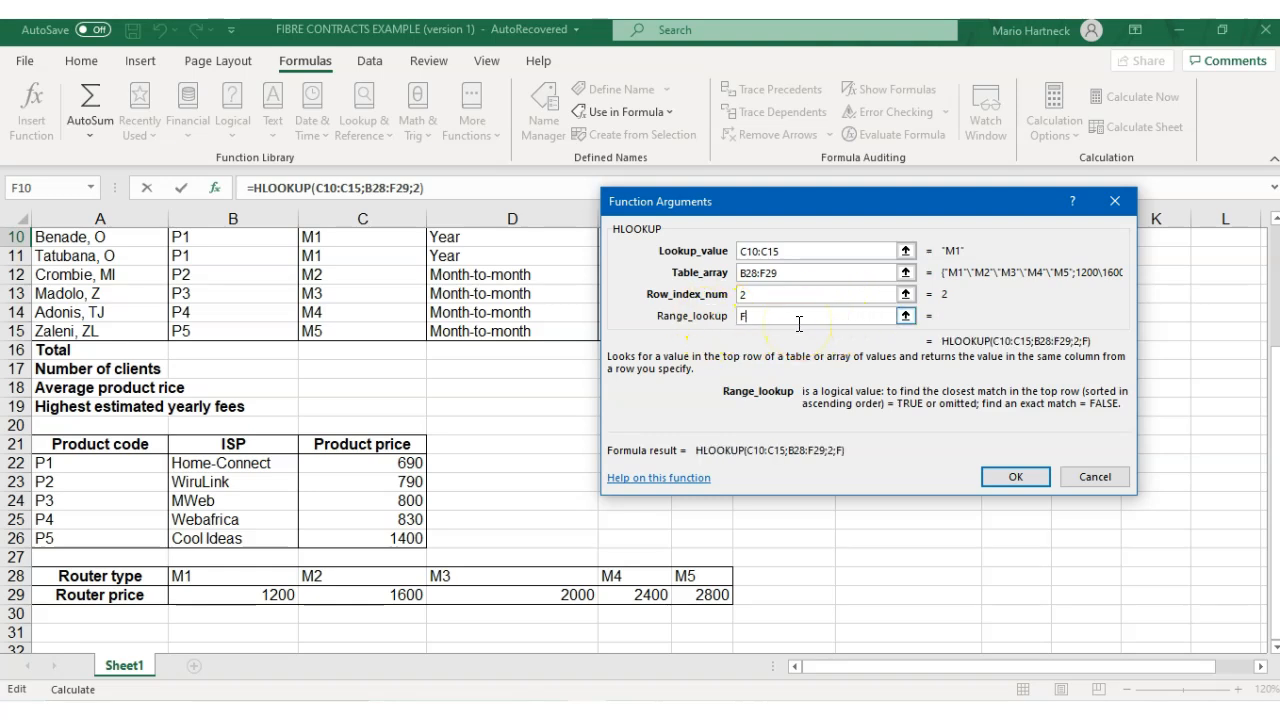
type("ALSE")
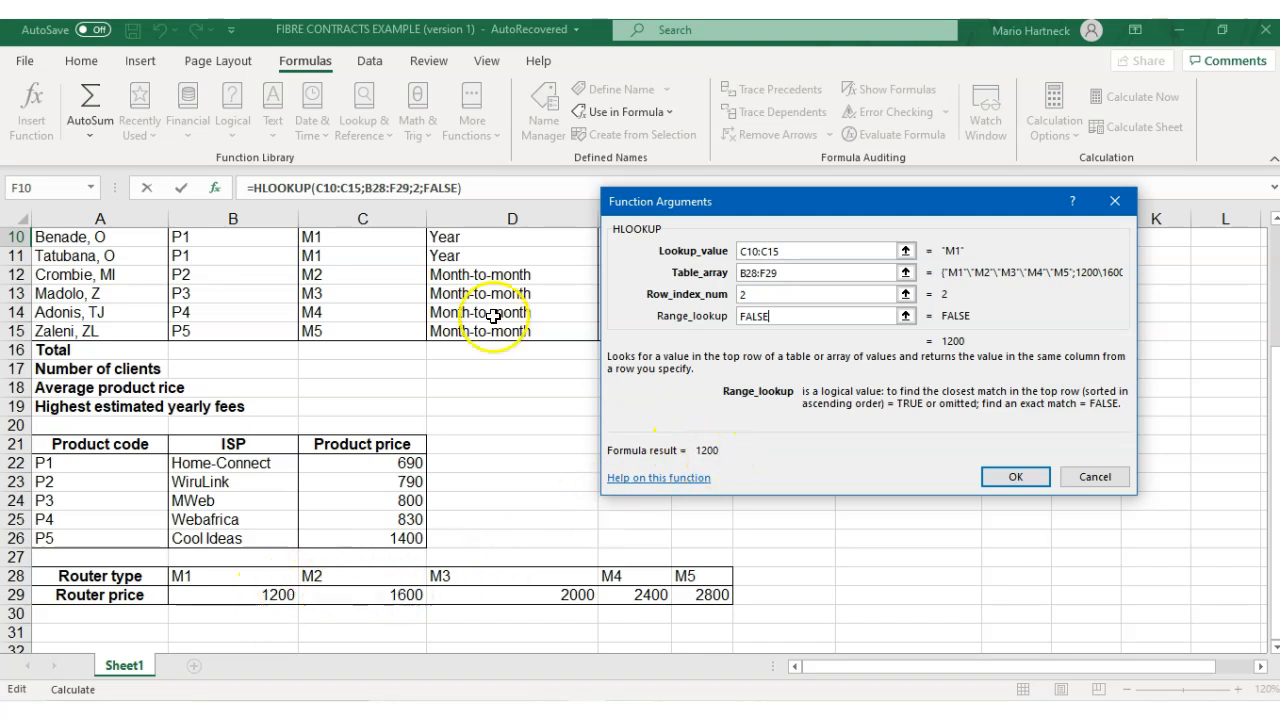
left_click(1017, 477)
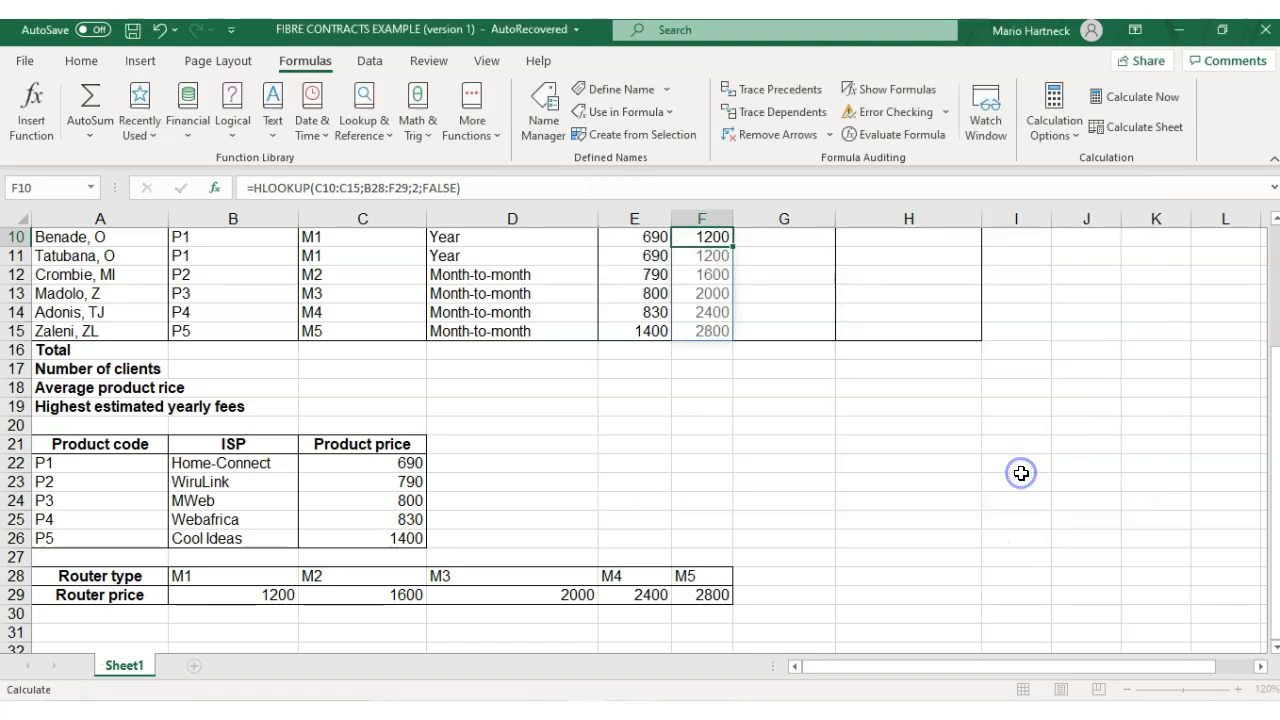
Edit the HLOOKUP in F10 so its table array is the absolute reference $B$28:$F$29, and apply the change
scroll(840, 466, "up", 1)
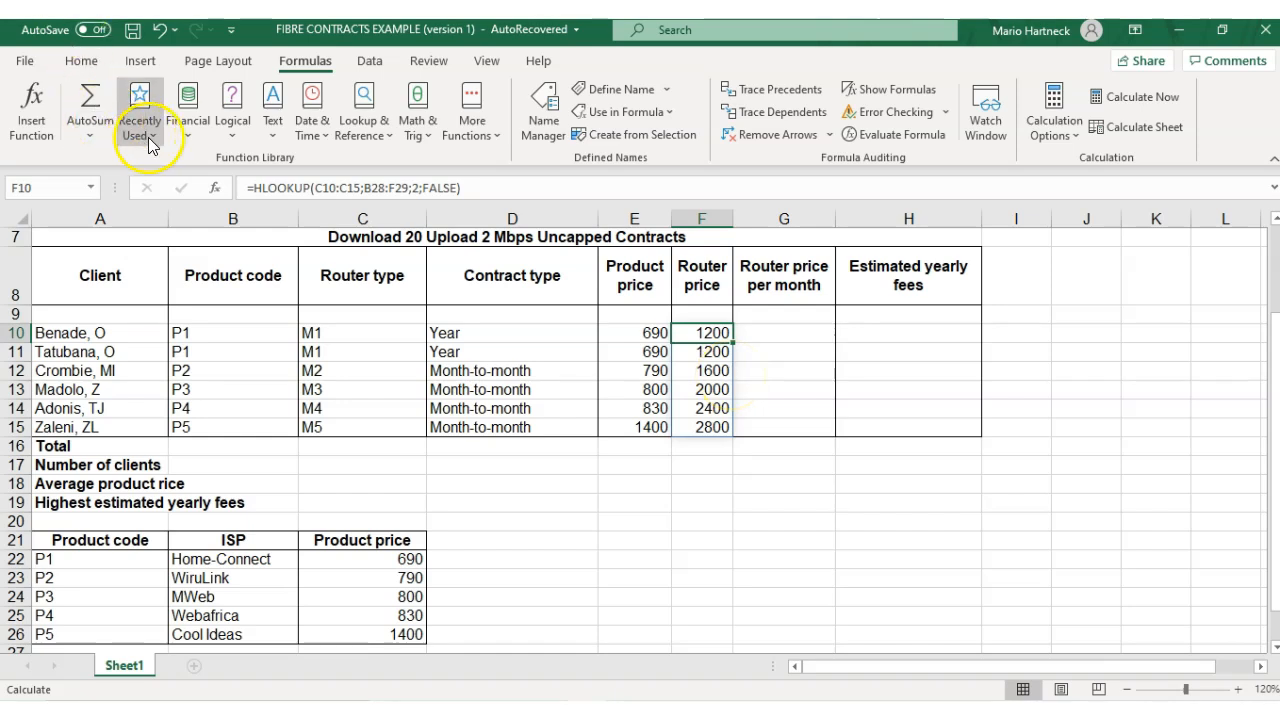
left_click(216, 190)
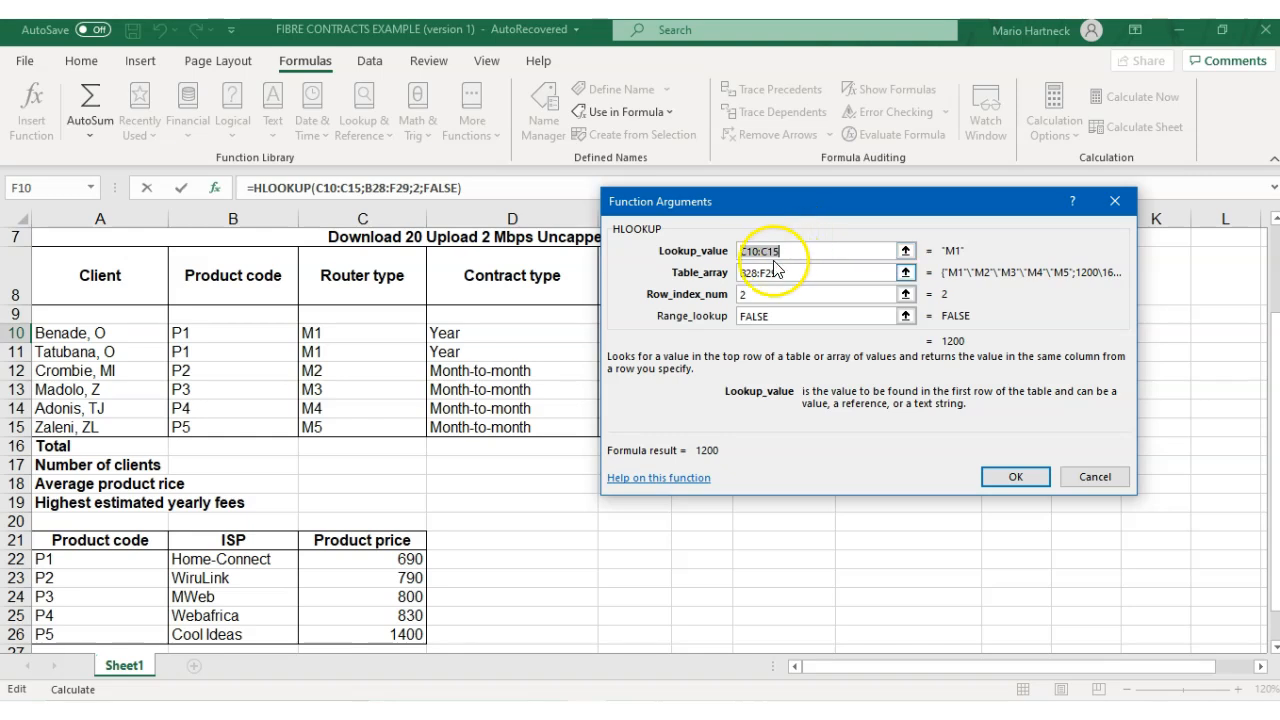
left_click(752, 272)
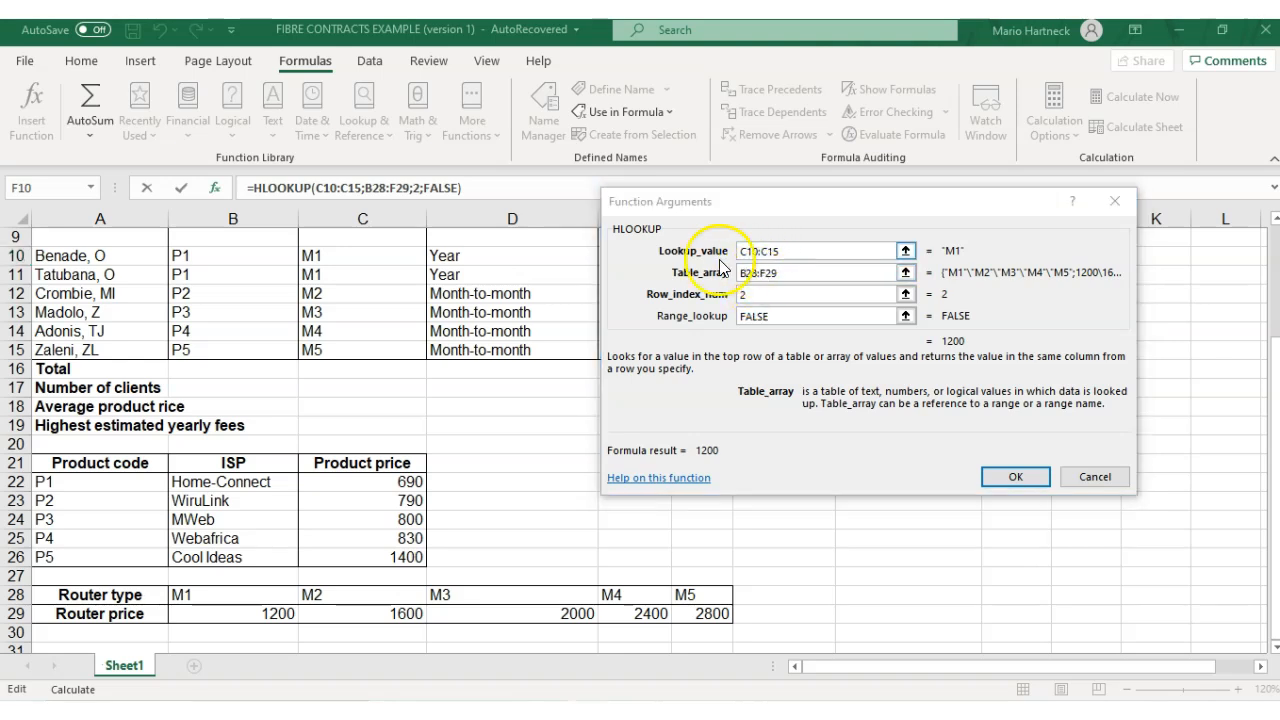
left_click(746, 274)
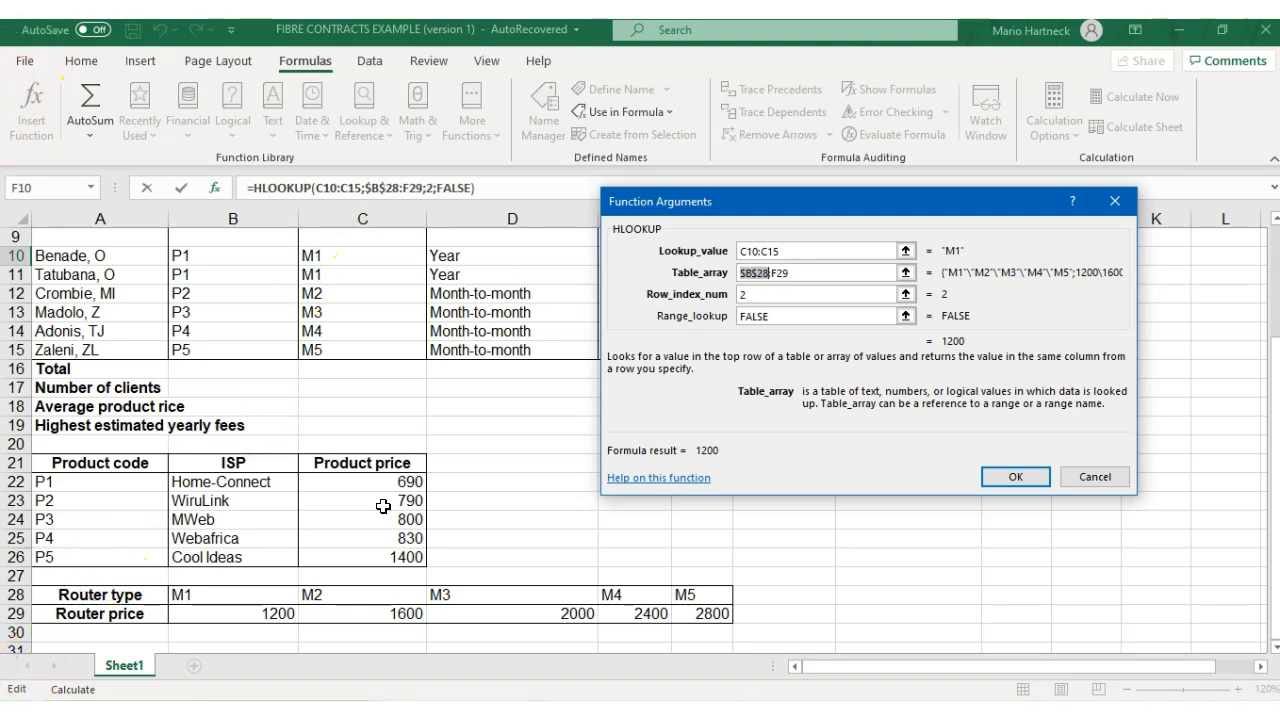
left_click(779, 272)
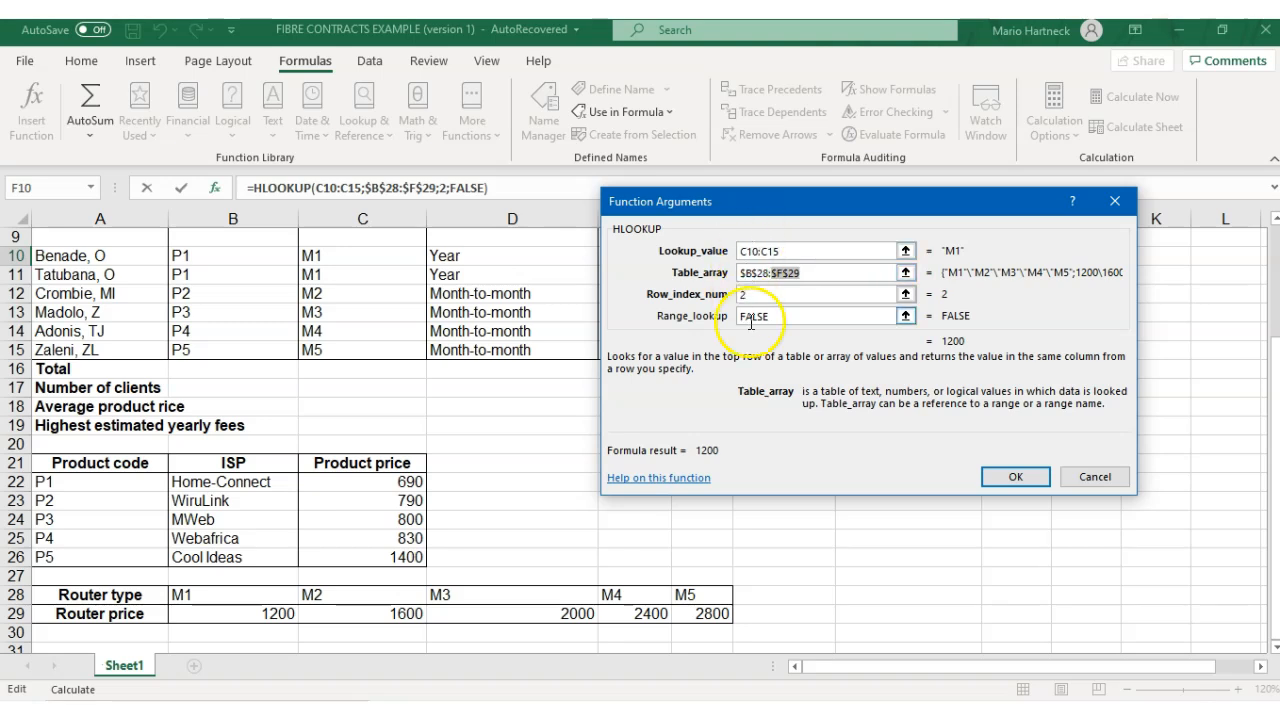
left_click(1016, 477)
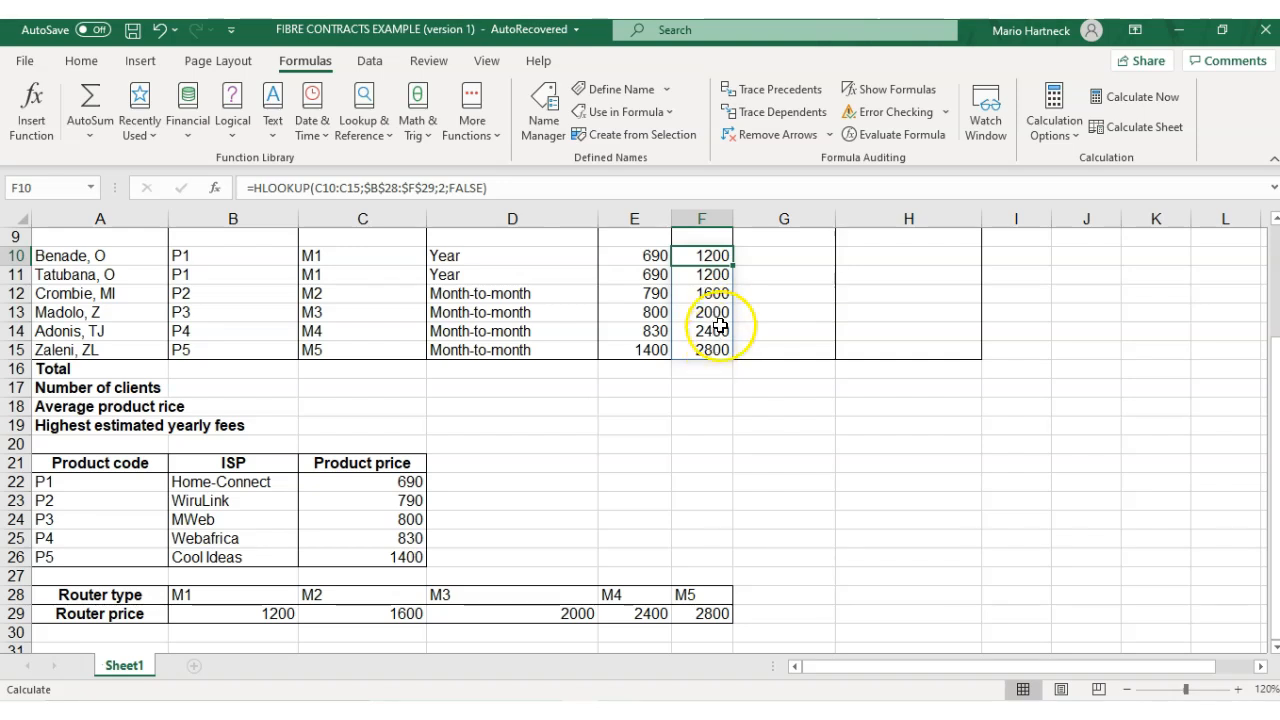
Compare the clients' router prices in F10:F15 with the router types and prices in B28:F29
scroll(710, 258, "up", 2)
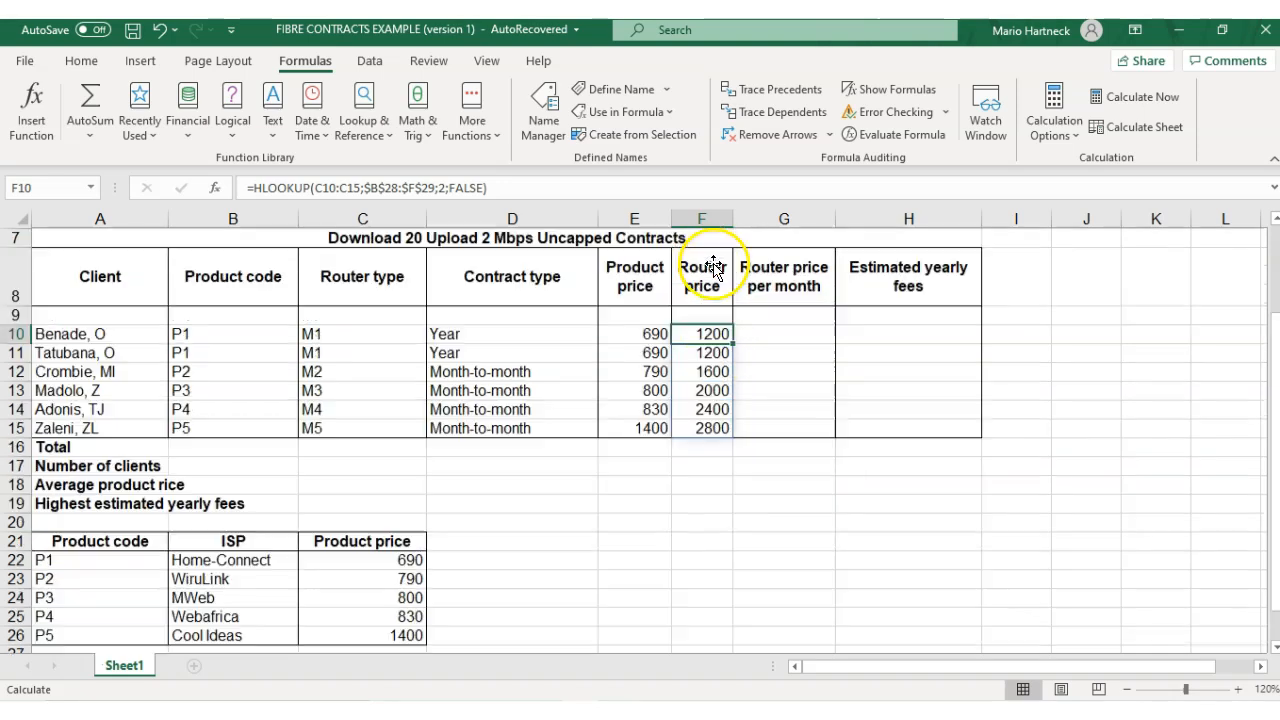
scroll(712, 263, "down", 1)
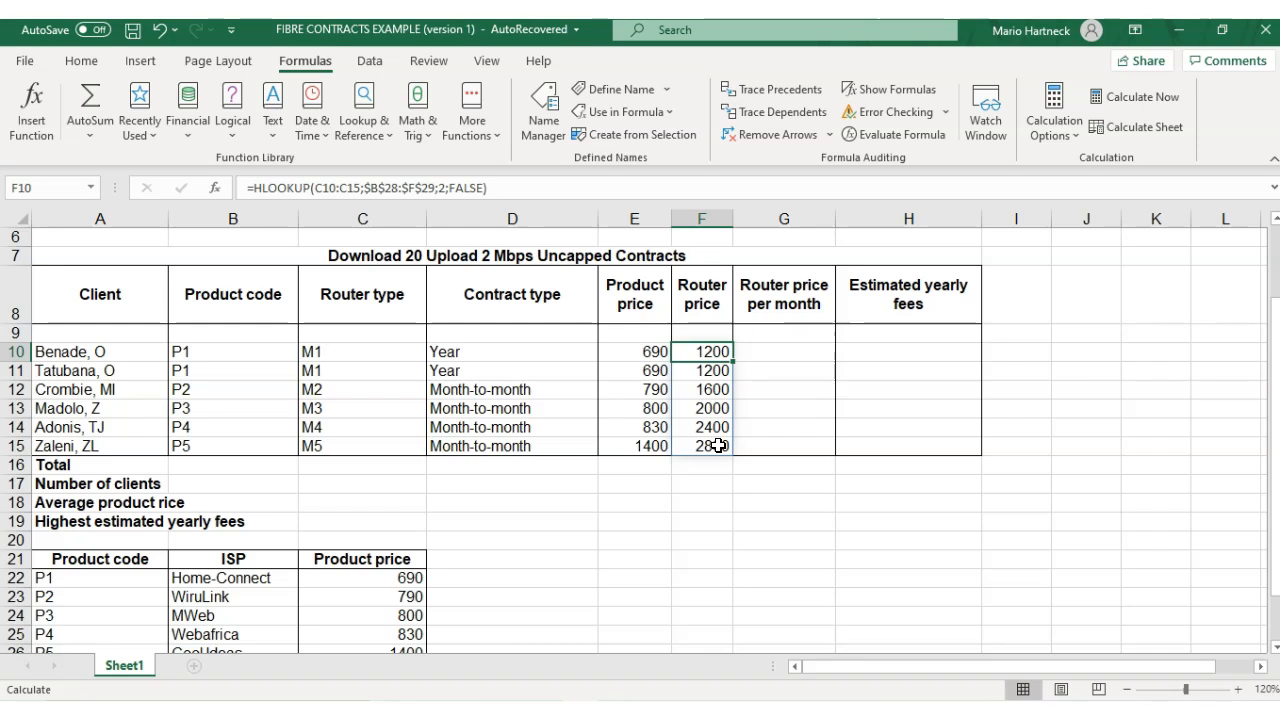
scroll(716, 443, "down", 4)
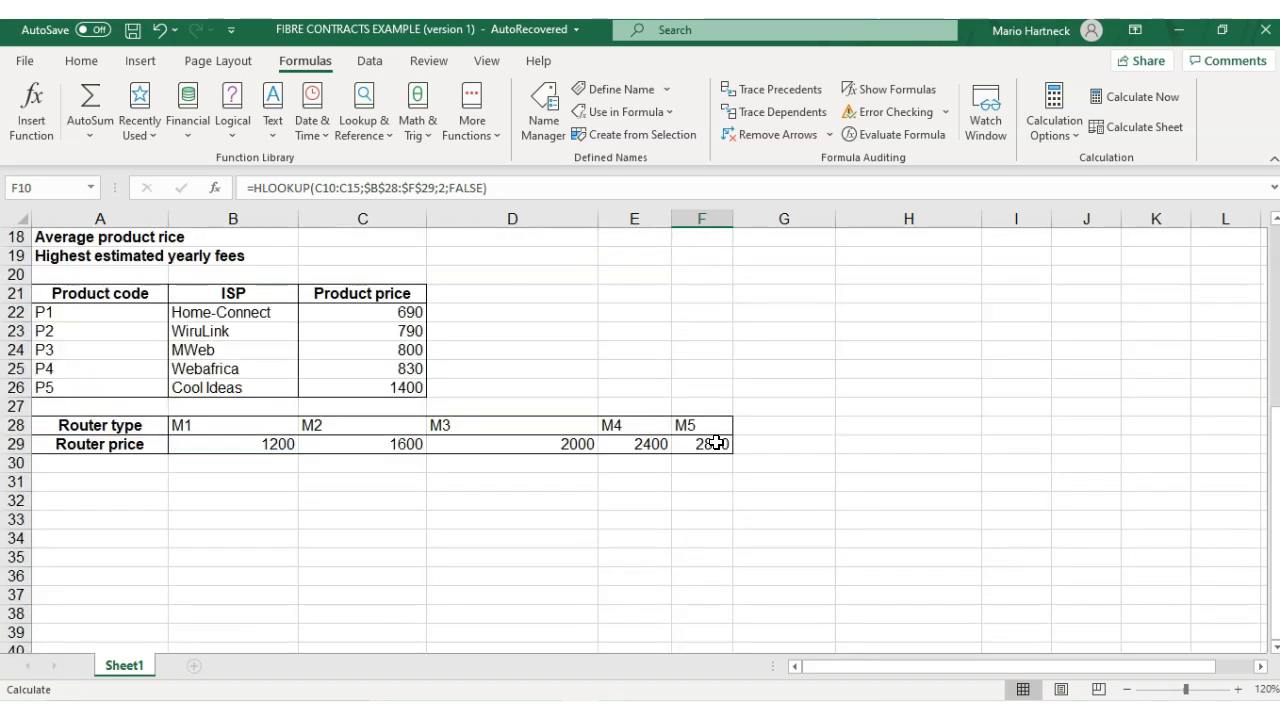
scroll(716, 443, "up", 2)
scroll(716, 443, "up", 2)
scroll(716, 443, "down", 3)
scroll(716, 443, "up", 5)
scroll(716, 442, "down", 2)
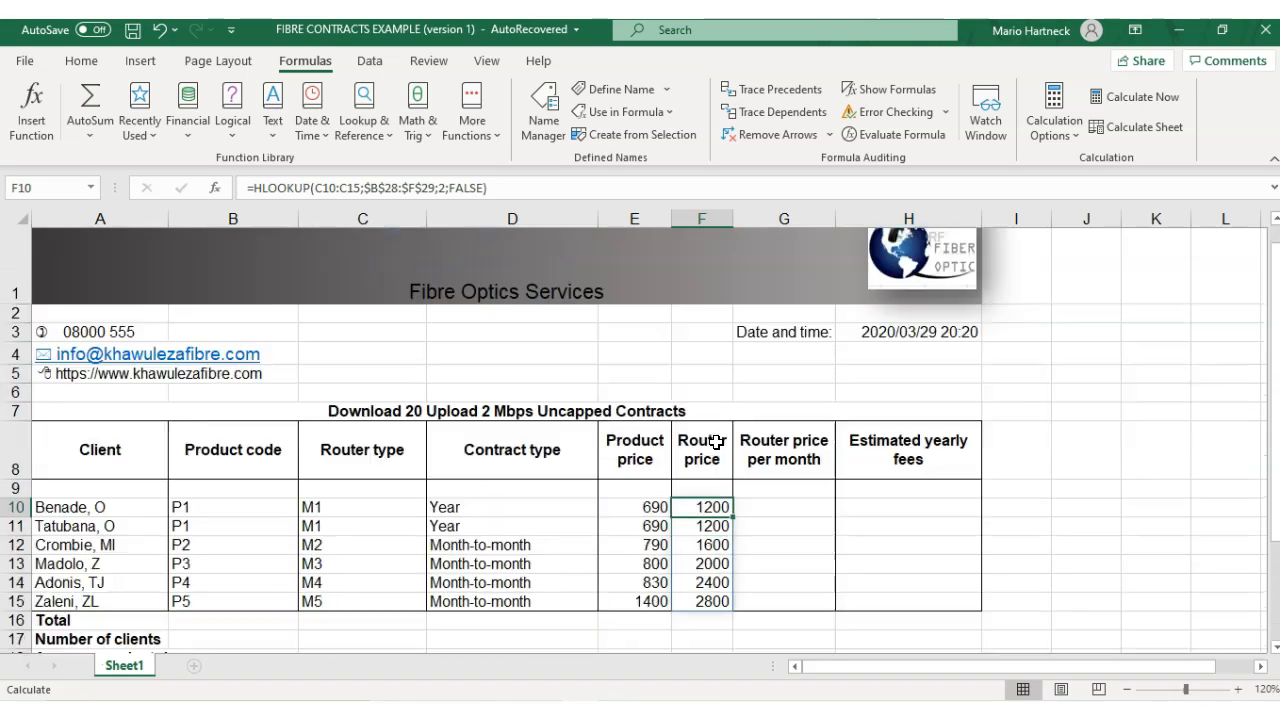